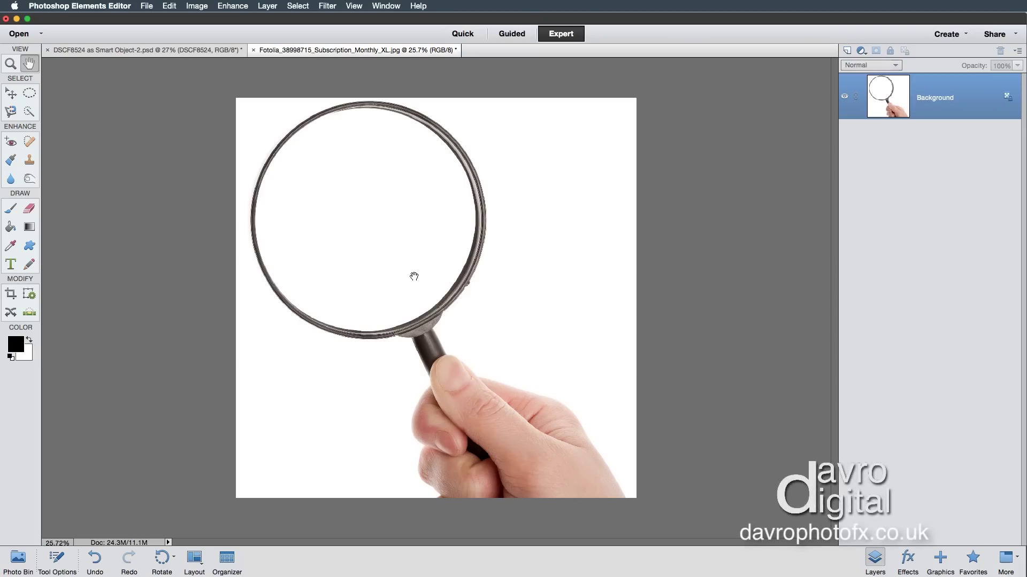
# - Switch between the New Inn and magnifier photos, then zoom in slightly on the magnifier image
pyautogui.click(210, 50)
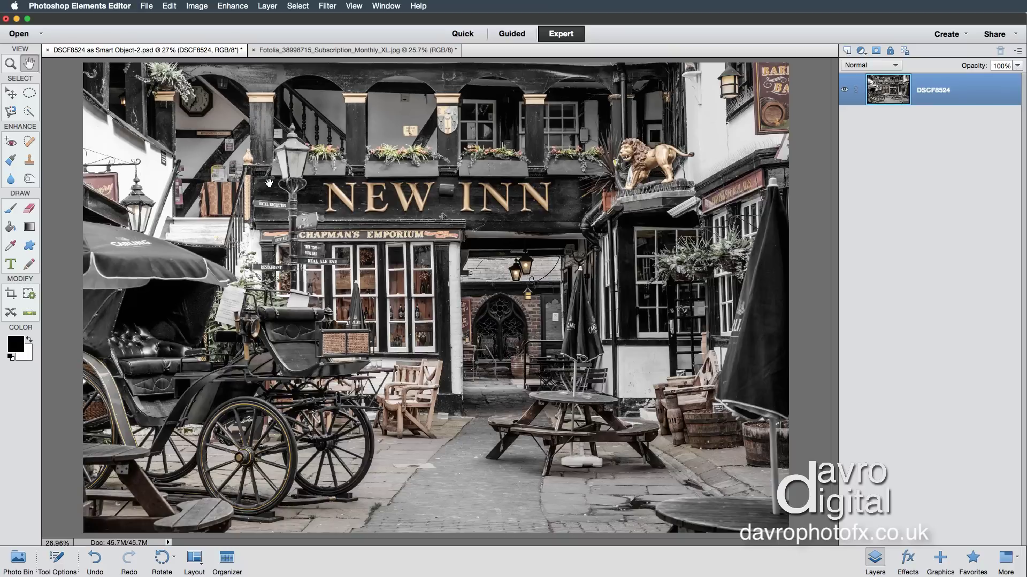
pyautogui.click(311, 52)
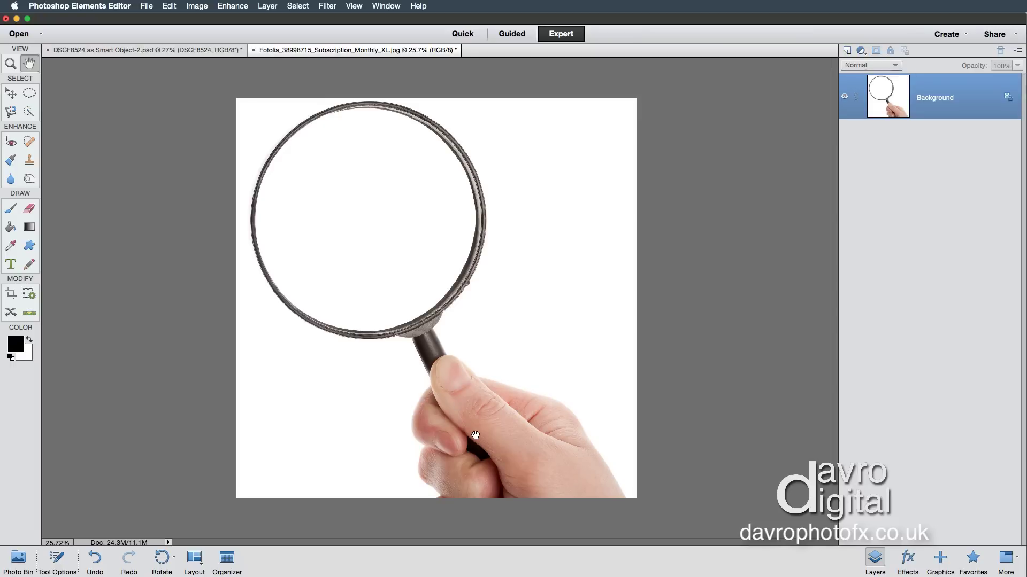
pyautogui.press('super+equal')
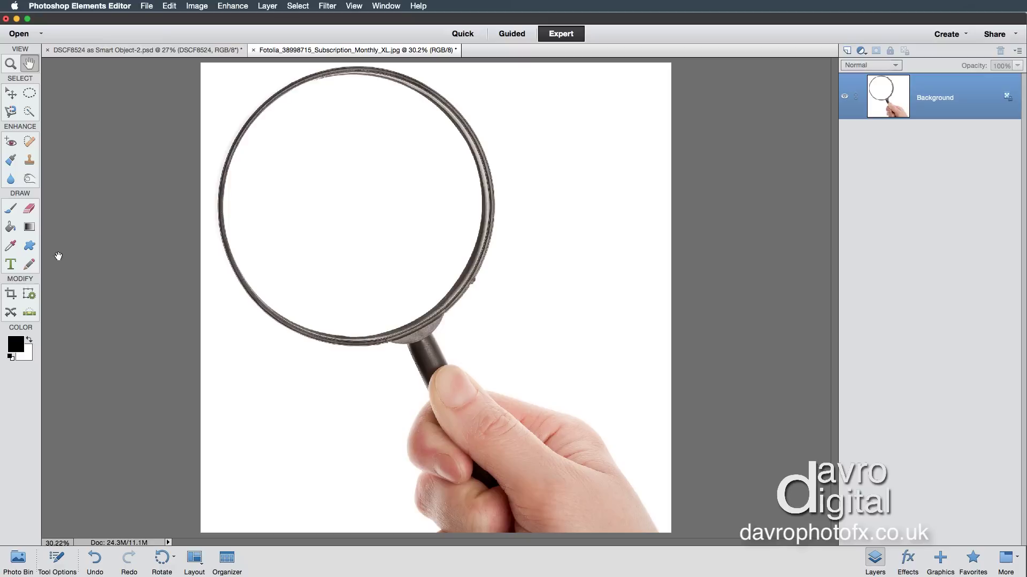
# - Set the Quick Selection brush to 50 px and brush the lower-left white background
pyautogui.click(29, 111)
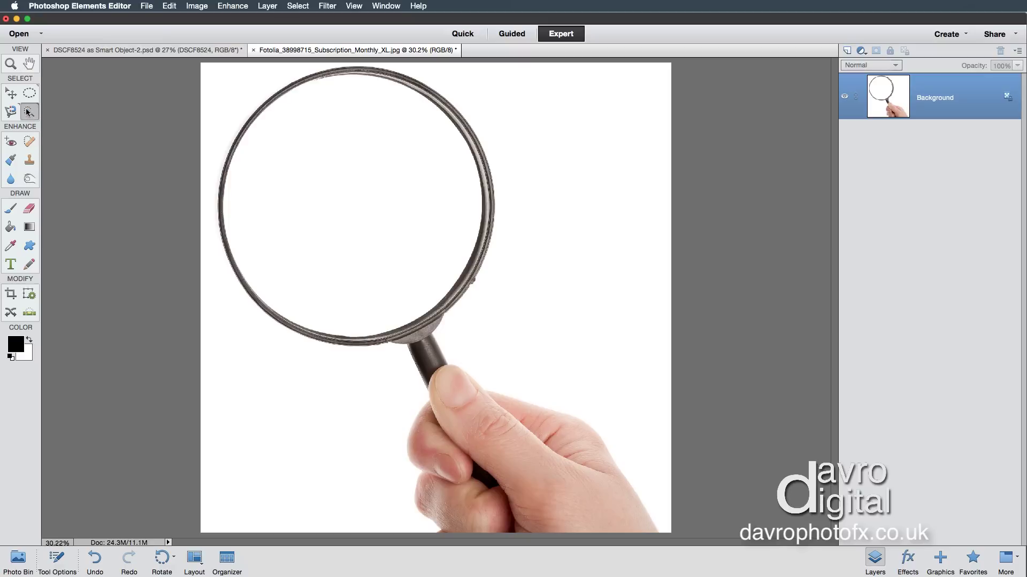
pyautogui.click(57, 561)
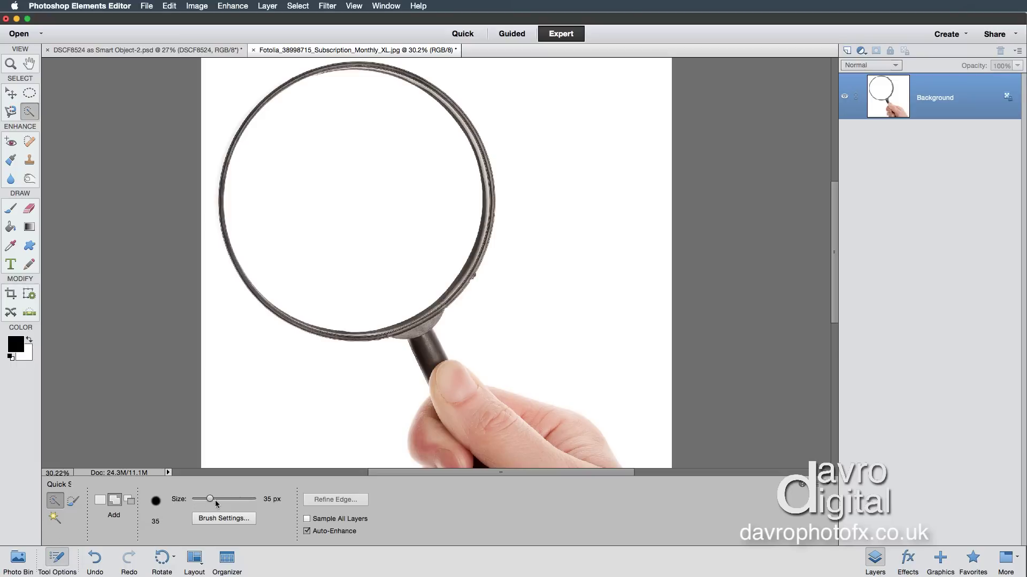
pyautogui.moveTo(211, 498); pyautogui.dragTo(218, 500)
pyautogui.click(218, 519)
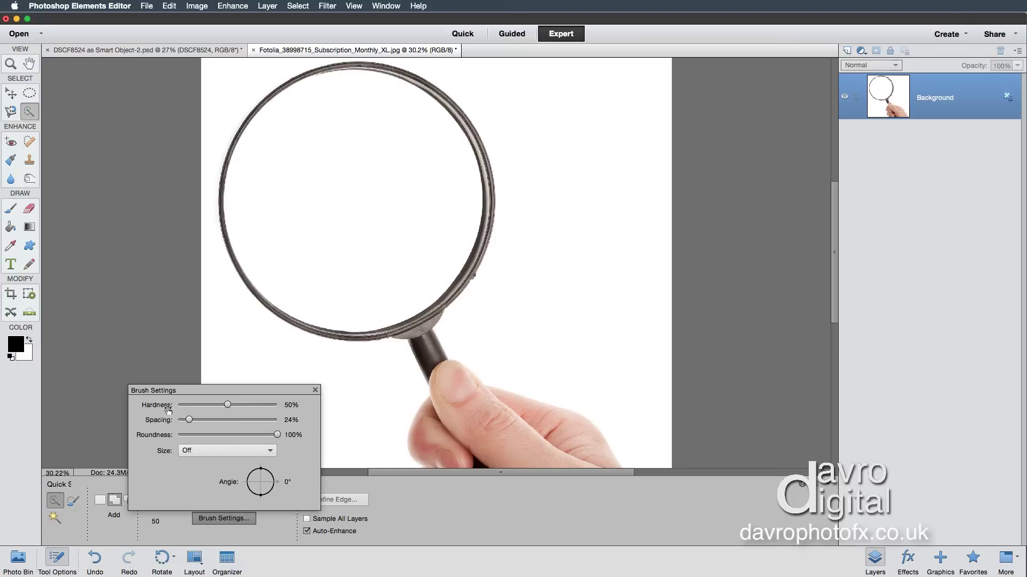
pyautogui.click(325, 406)
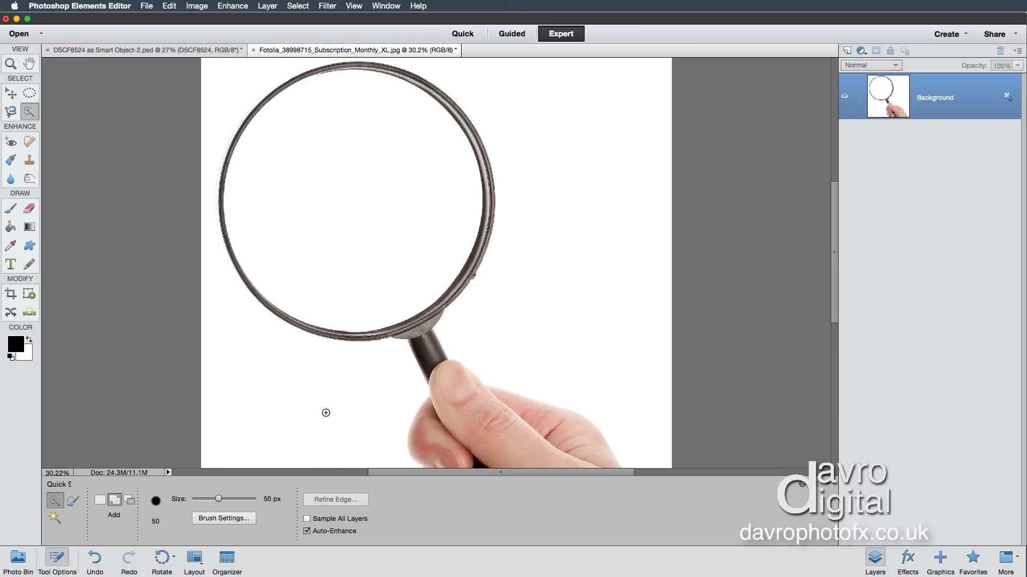
pyautogui.click(57, 559)
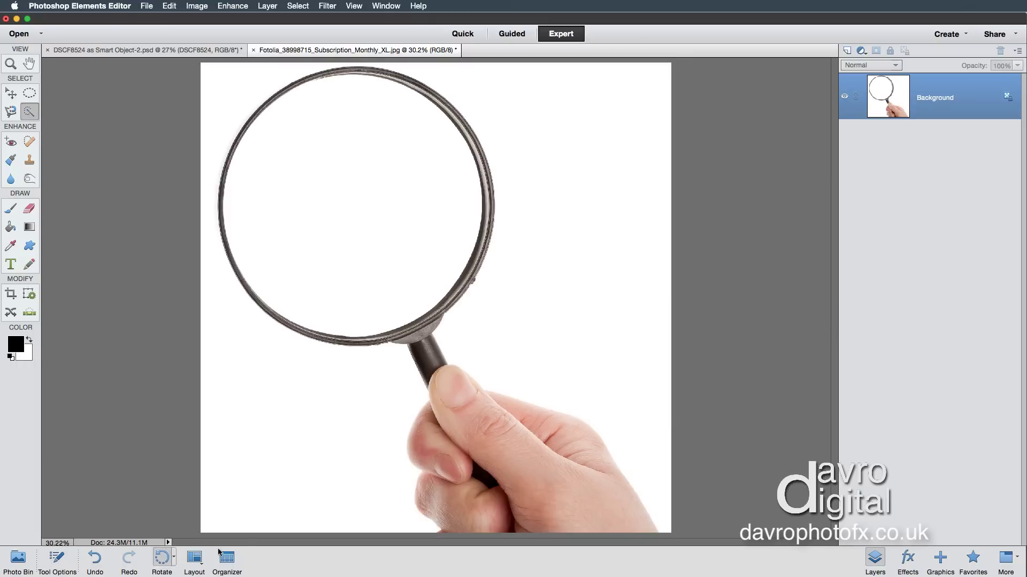
pyautogui.click(56, 558)
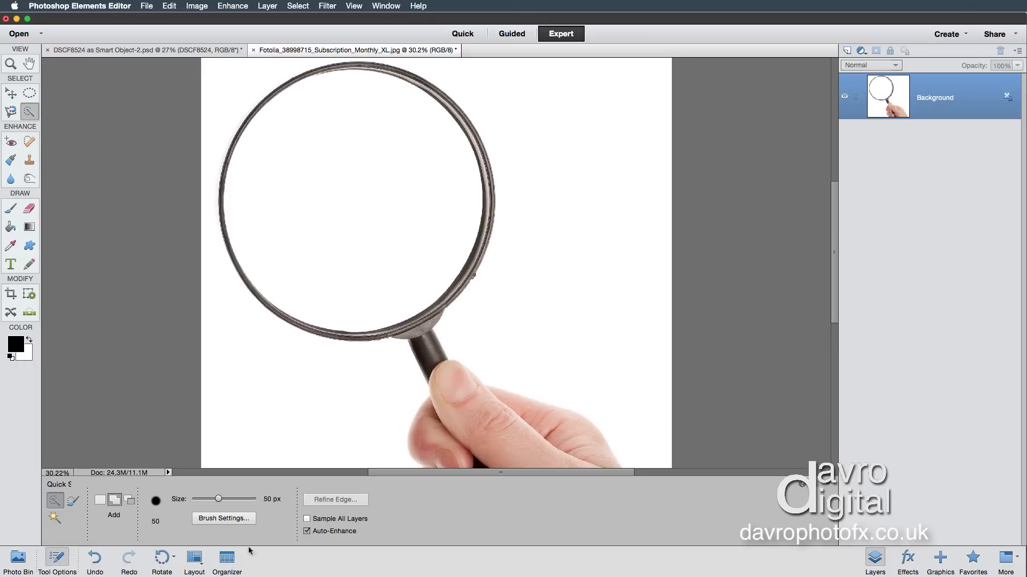
pyautogui.click(57, 559)
pyautogui.moveTo(337, 502); pyautogui.dragTo(293, 448)
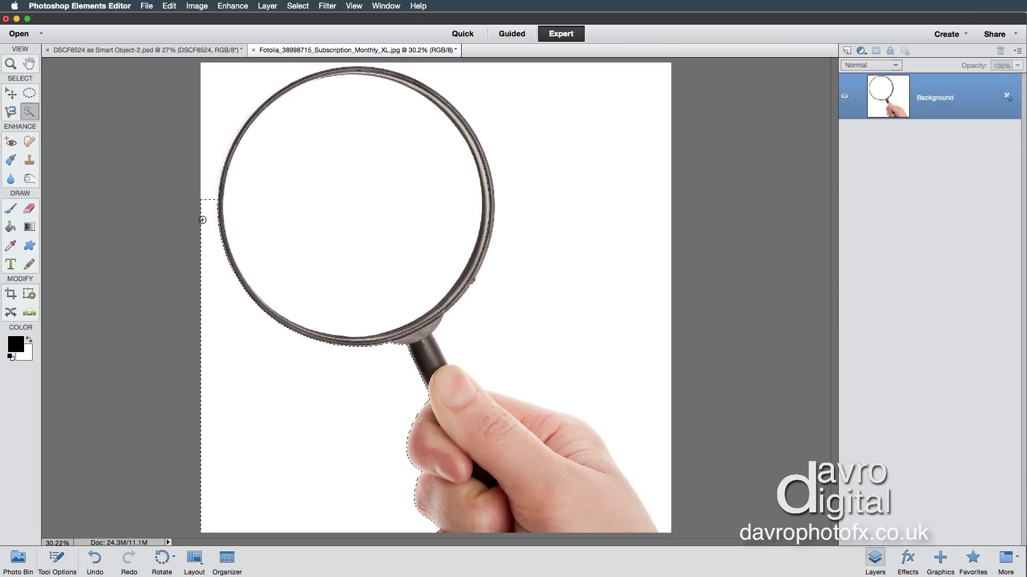
# - Add the background around the lens, invert to the magnifier and hand, and open Refine Edge
pyautogui.moveTo(505, 93)
pyautogui.mouseDown()
pyautogui.moveTo(552, 122)
pyautogui.moveTo(584, 179)
pyautogui.mouseUp()
pyautogui.click(298, 6)
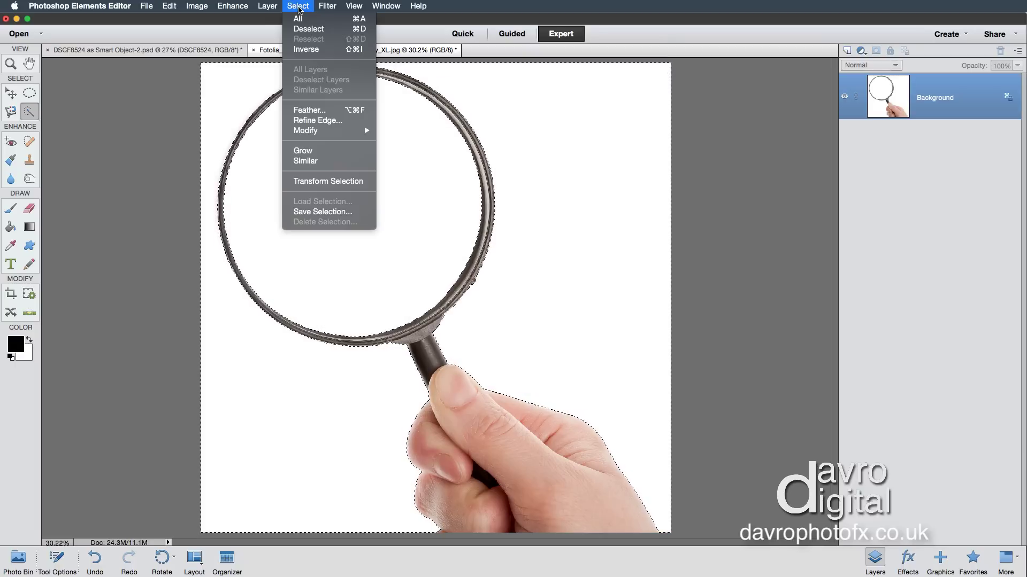
pyautogui.click(305, 50)
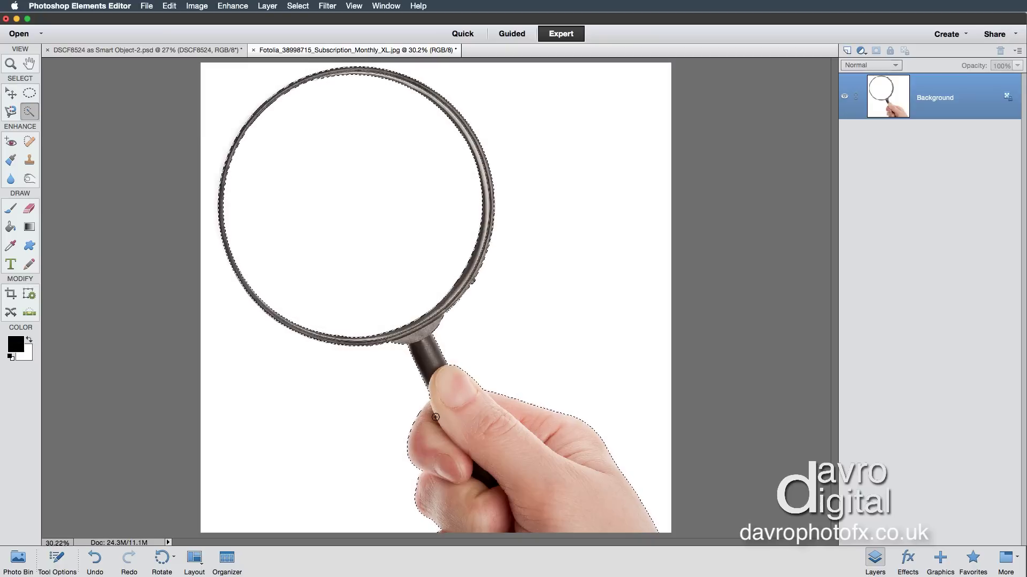
pyautogui.click(55, 558)
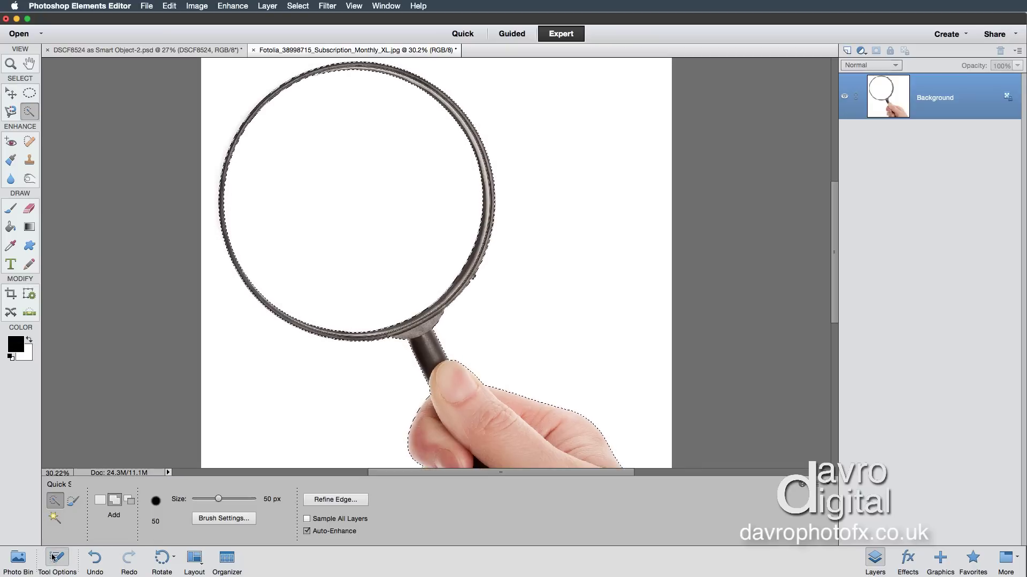
pyautogui.click(319, 502)
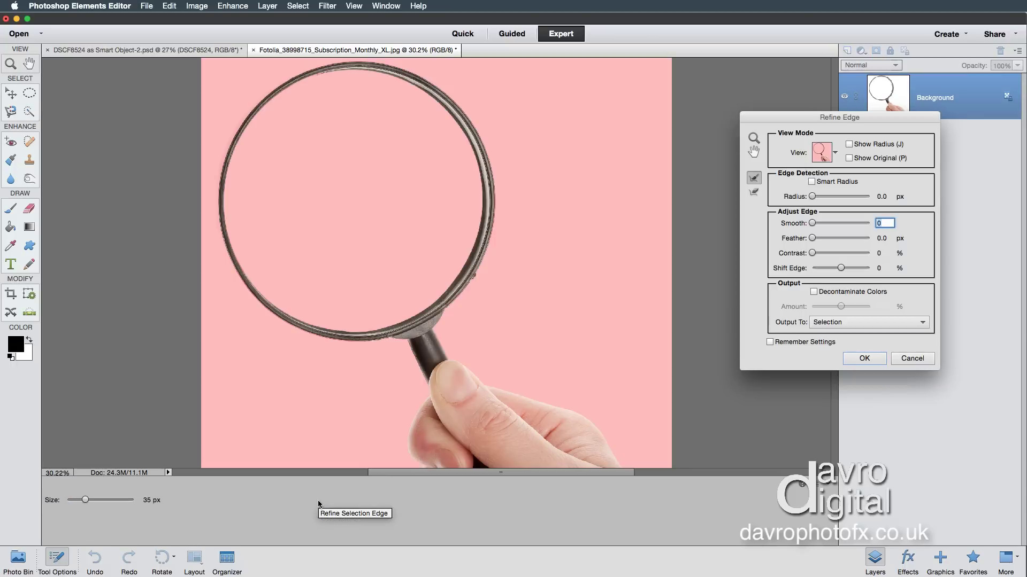
# - Try the Marching Ants preview, return to Overlay view, and zoom to 50% on the hand
pyautogui.click(816, 155)
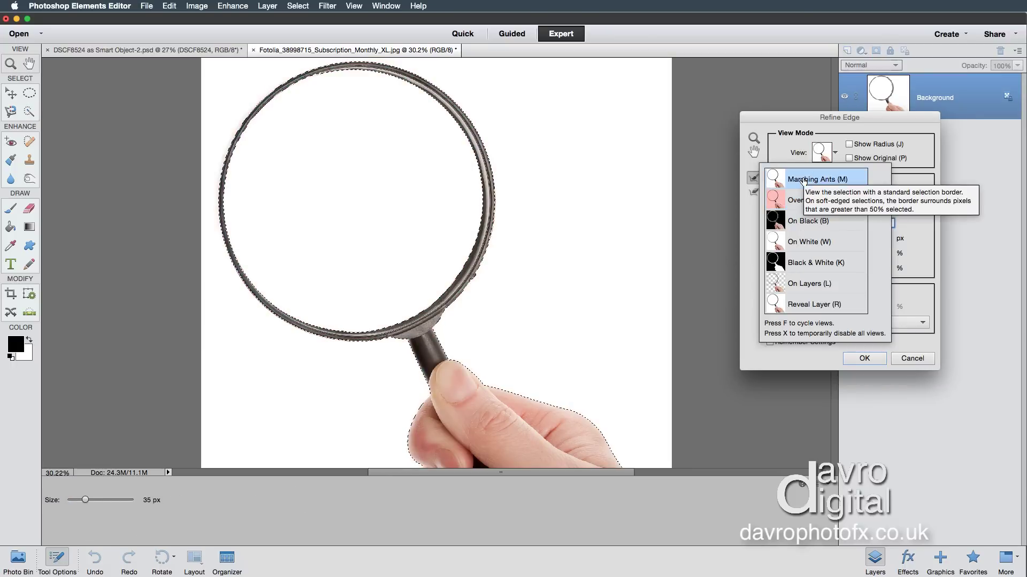
pyautogui.click(807, 173)
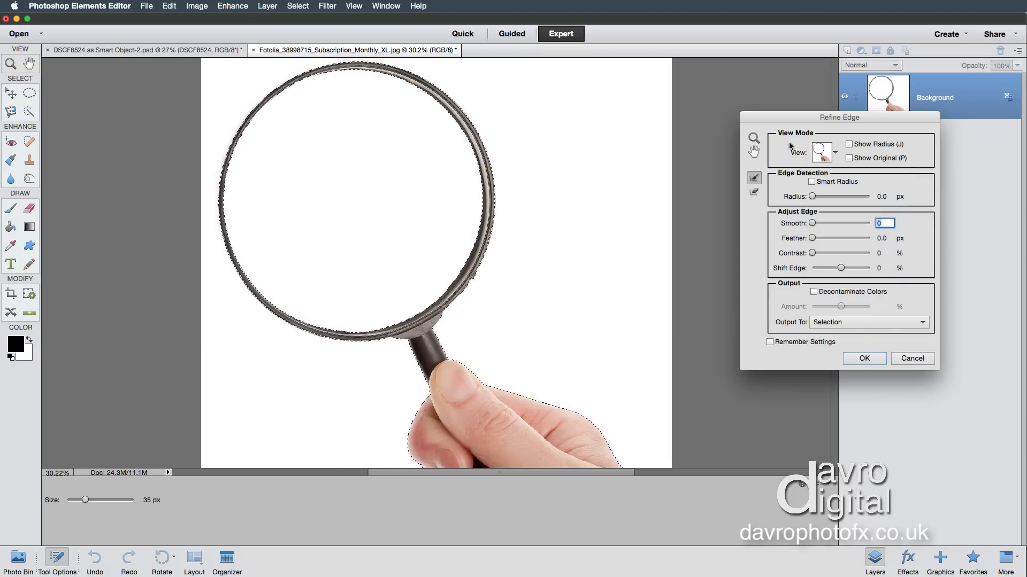
pyautogui.click(816, 154)
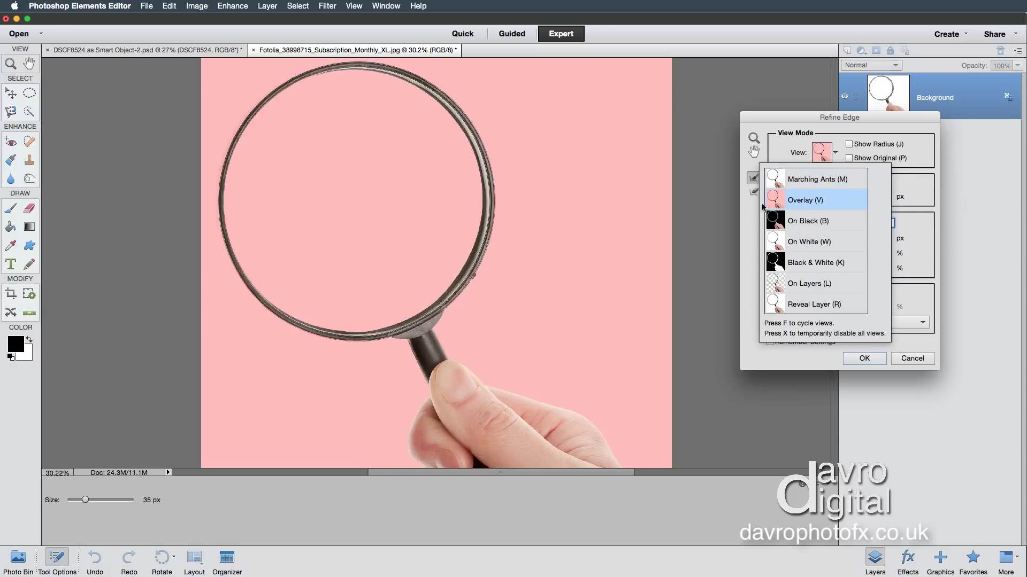
pyautogui.click(56, 560)
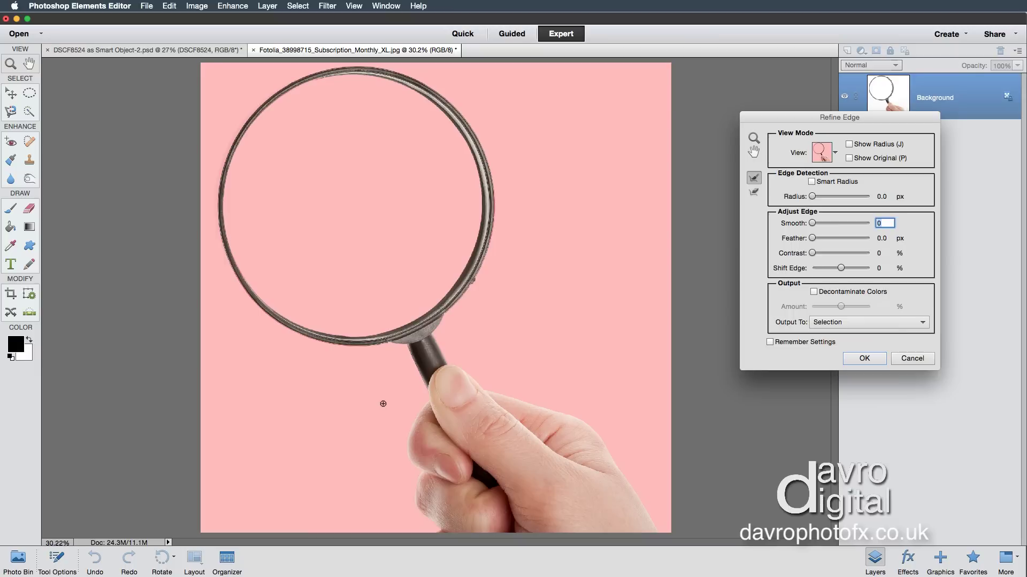
pyautogui.click(433, 395)
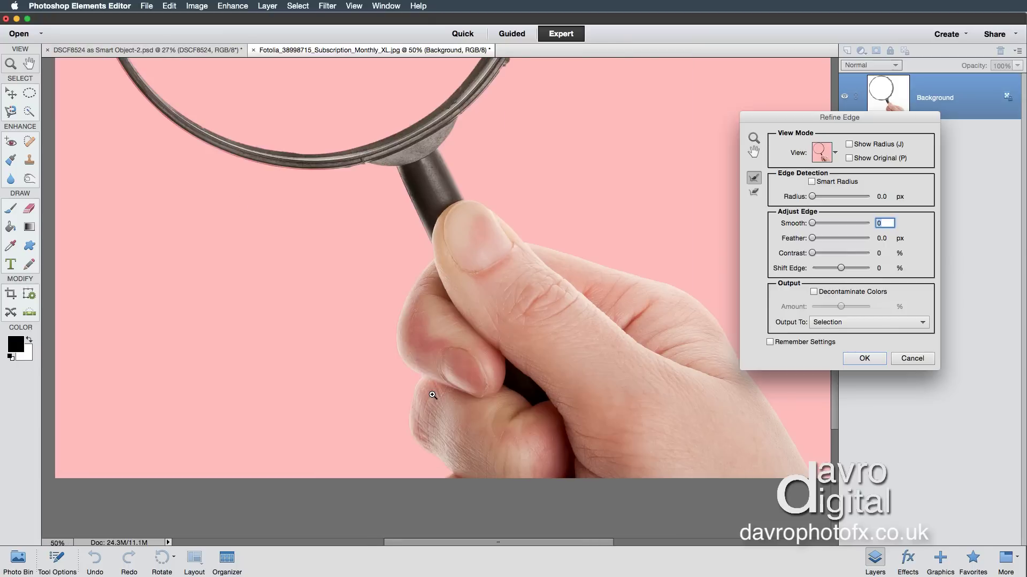
# - Turn on Smart Radius at 4.0 px, panning to check the lens ring and handle edges
pyautogui.moveTo(430, 364); pyautogui.dragTo(429, 488)
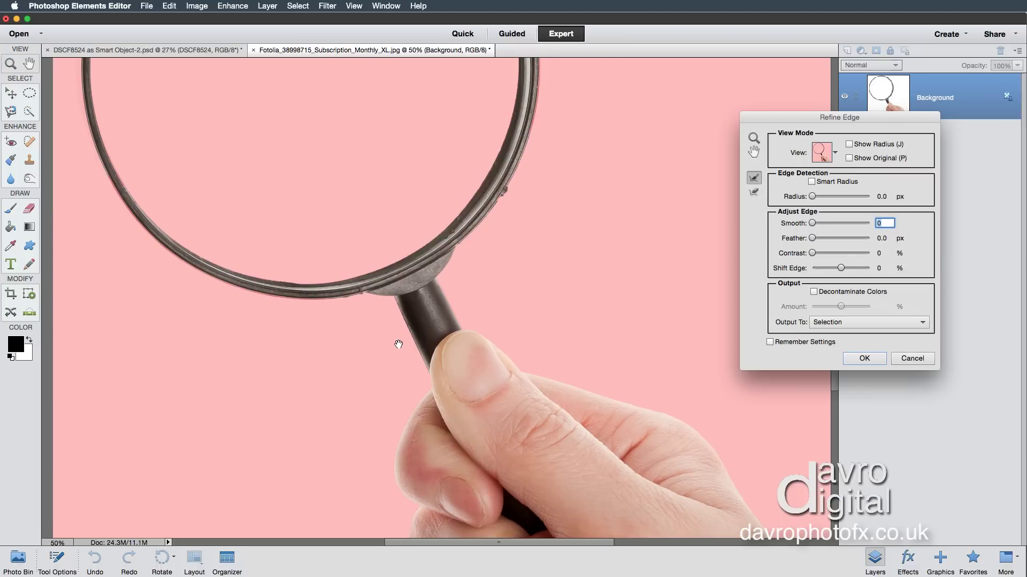
pyautogui.moveTo(369, 313); pyautogui.dragTo(401, 488)
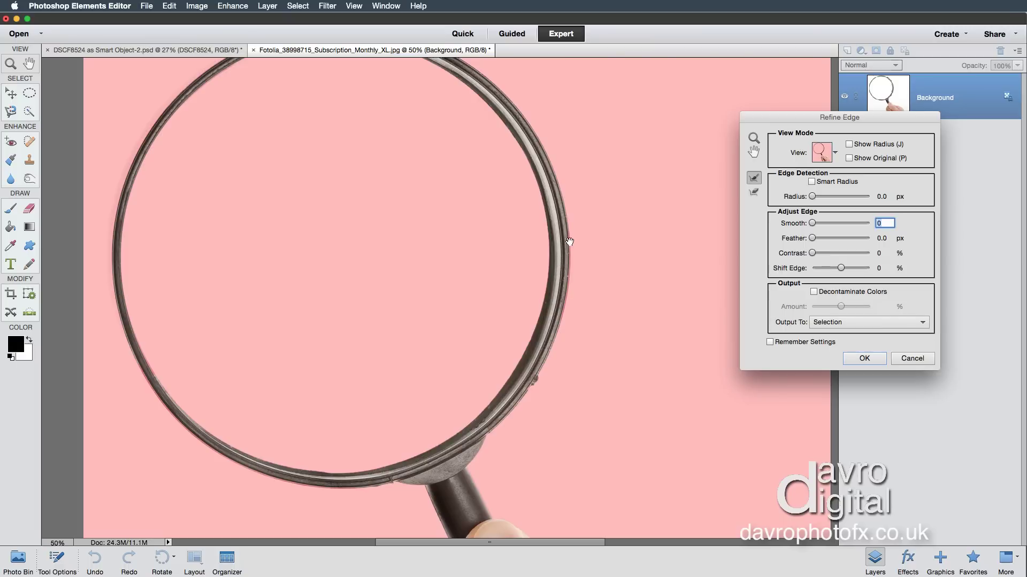
pyautogui.click(813, 182)
pyautogui.moveTo(814, 197); pyautogui.dragTo(825, 200)
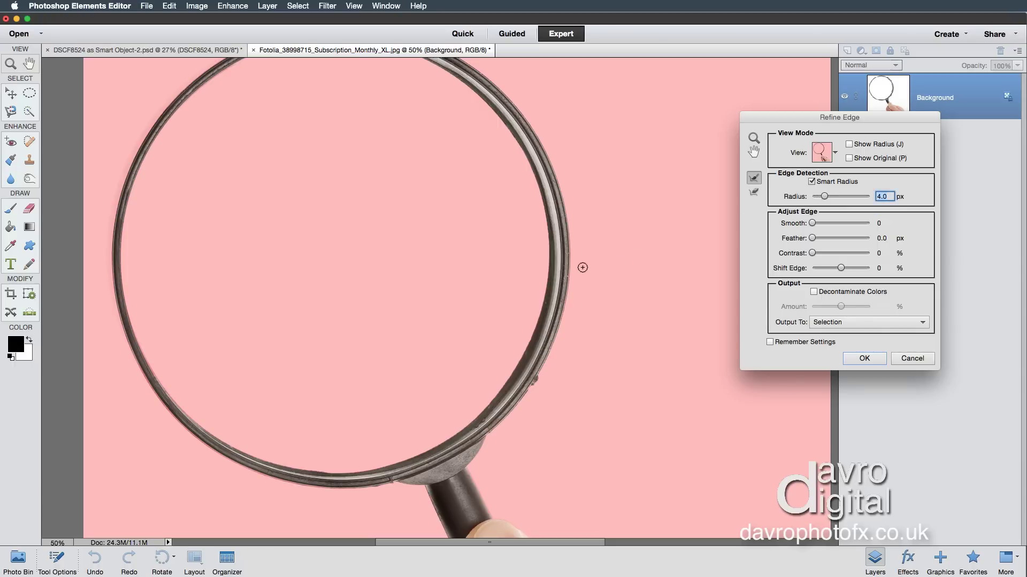
pyautogui.moveTo(568, 320); pyautogui.dragTo(537, 144)
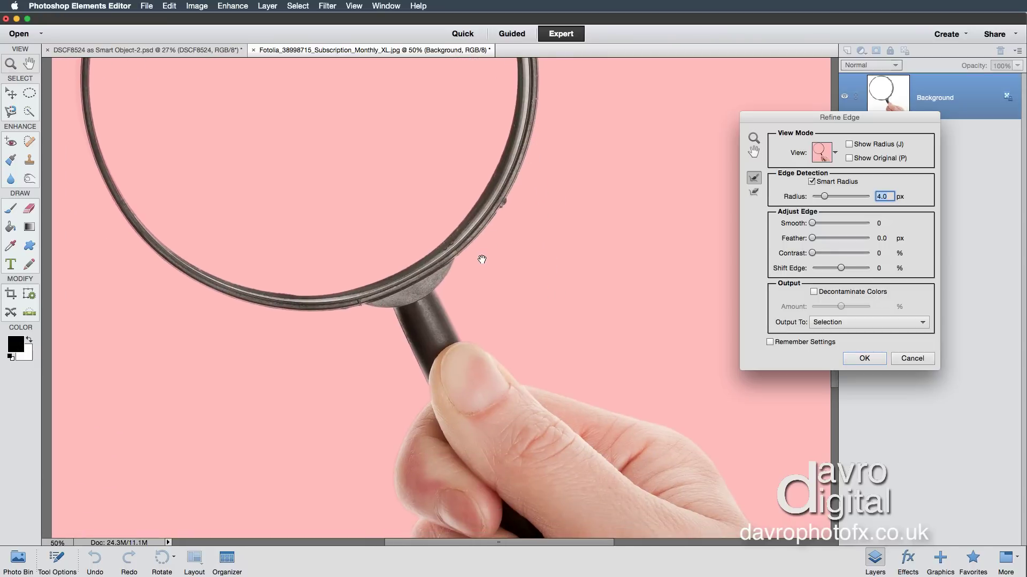
pyautogui.moveTo(449, 255); pyautogui.dragTo(494, 305)
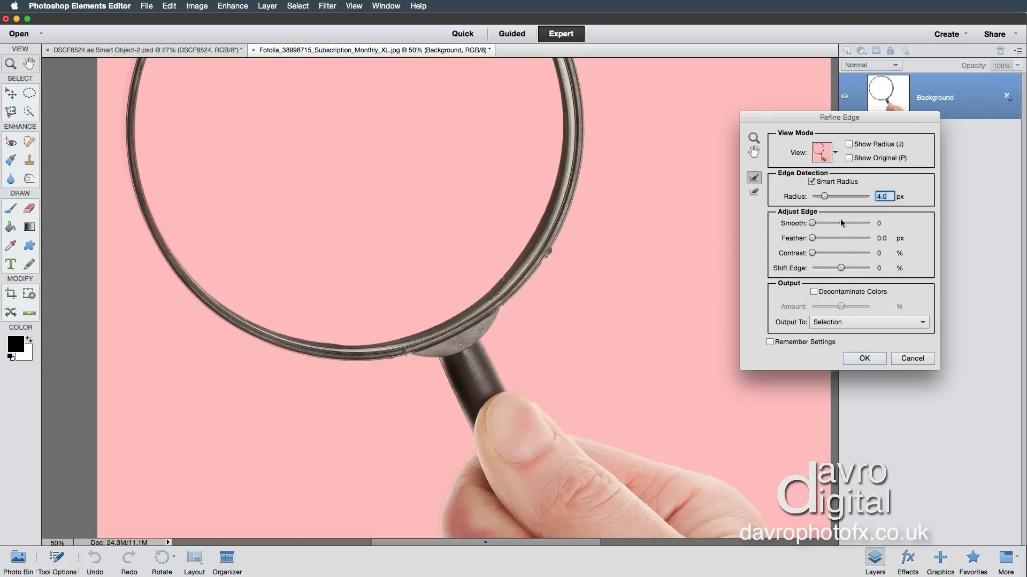
pyautogui.click(823, 154)
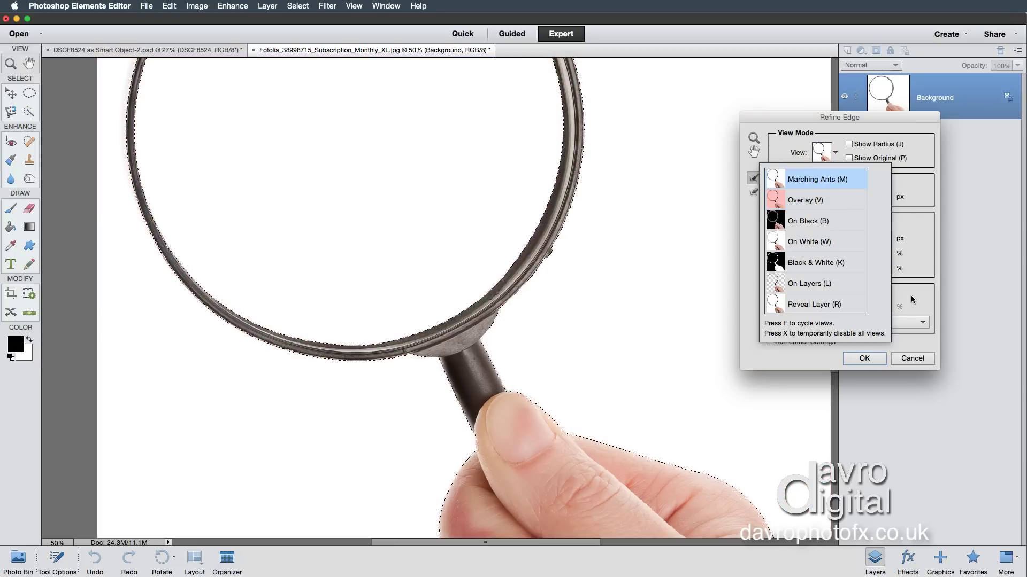
# - Set Shift Edge to -15% and output the refined magnifier cut-out to a new layer
pyautogui.click(926, 299)
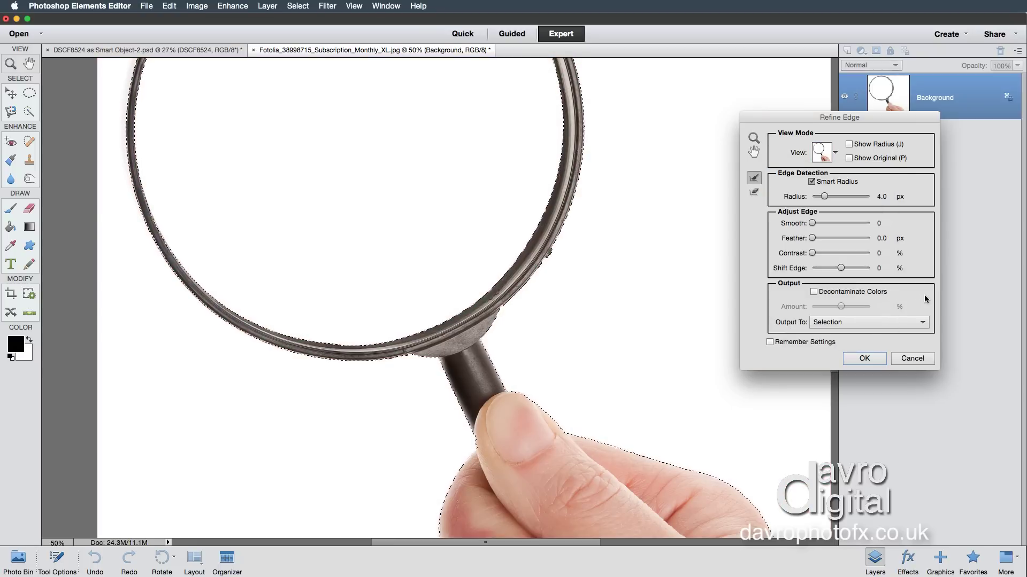
pyautogui.moveTo(841, 269); pyautogui.dragTo(876, 271)
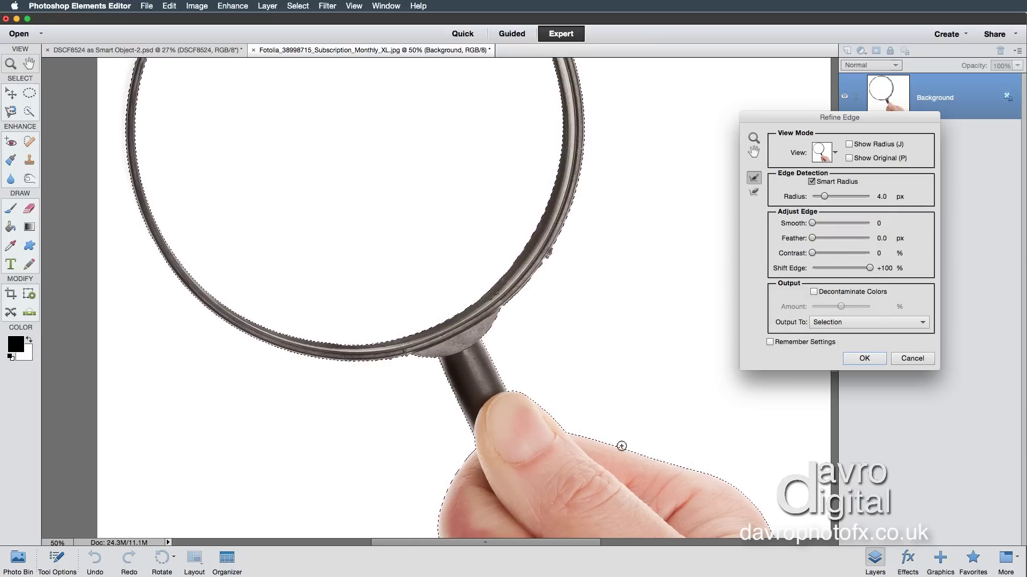
pyautogui.click(815, 269)
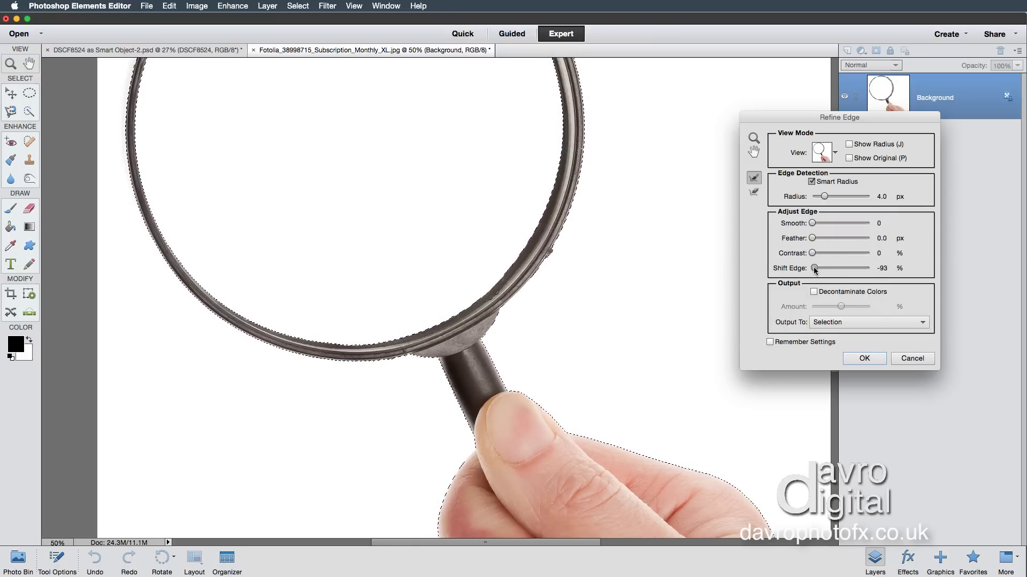
pyautogui.moveTo(814, 271); pyautogui.dragTo(809, 269)
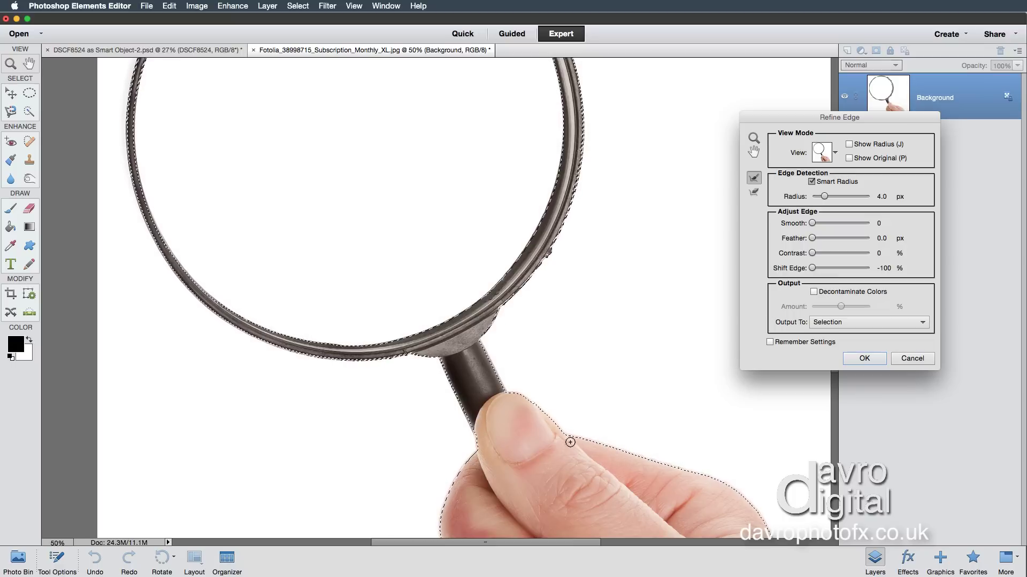
pyautogui.moveTo(812, 269); pyautogui.dragTo(838, 274)
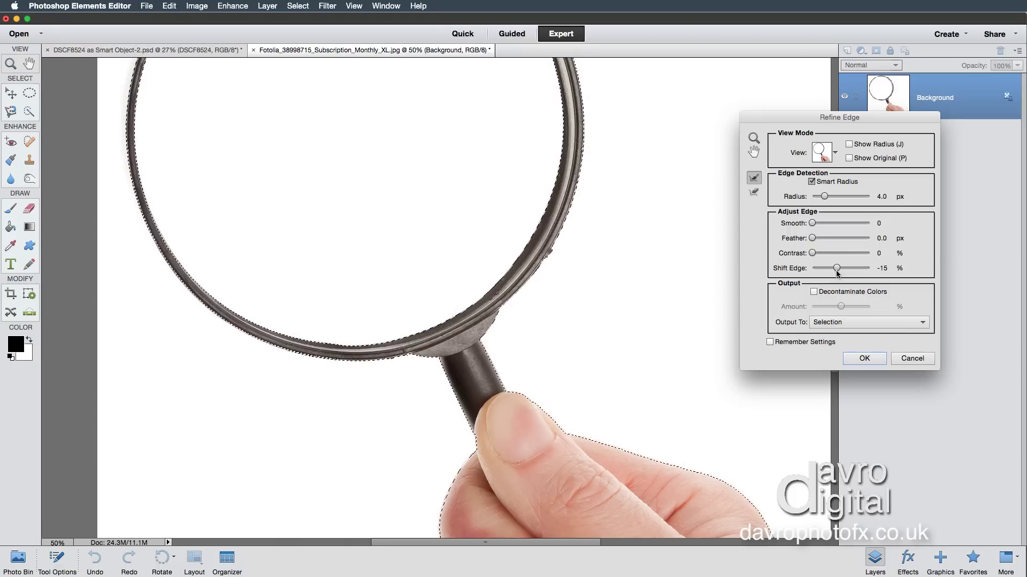
pyautogui.click(827, 323)
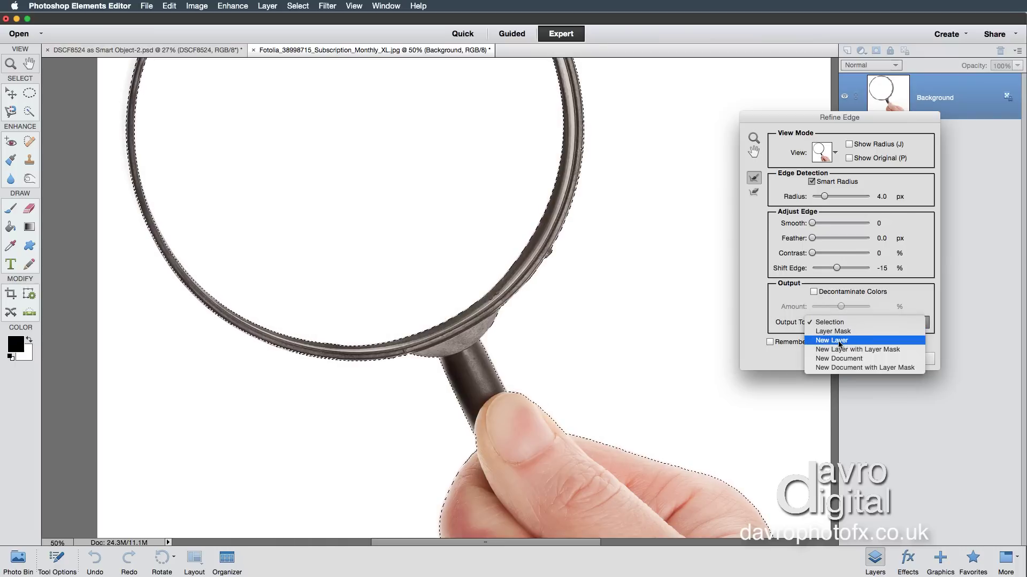
pyautogui.click(841, 342)
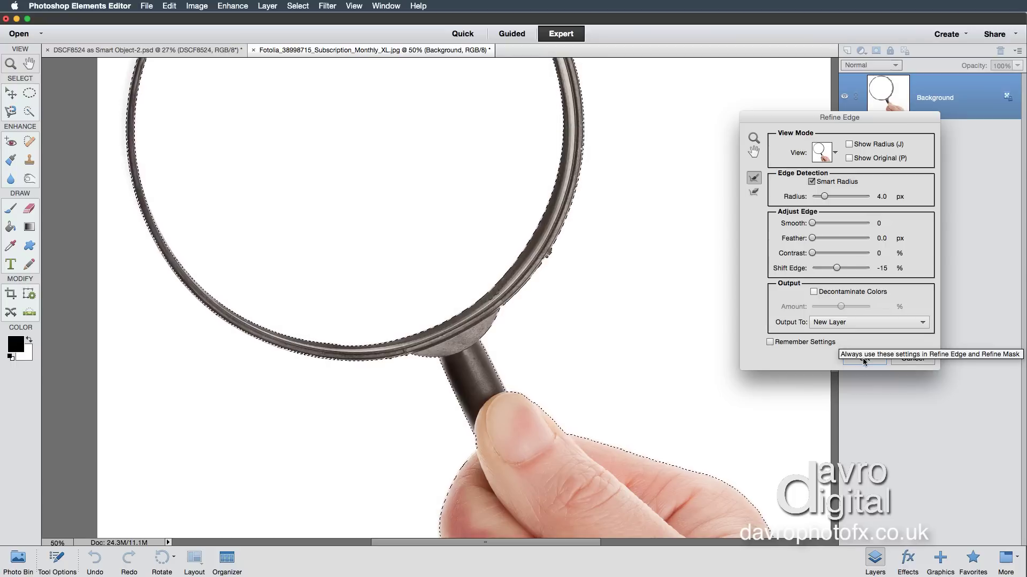
pyautogui.click(864, 359)
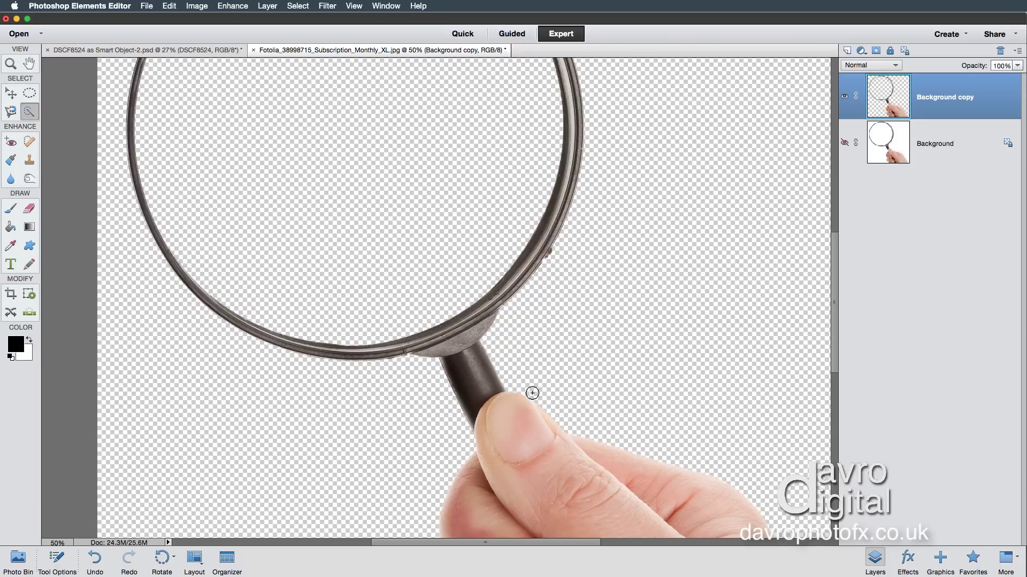
# - Drag the magnifier-and-hand layer with the Move tool onto the DSCF8524 New Inn photo tab
pyautogui.moveTo(571, 401); pyautogui.dragTo(587, 483)
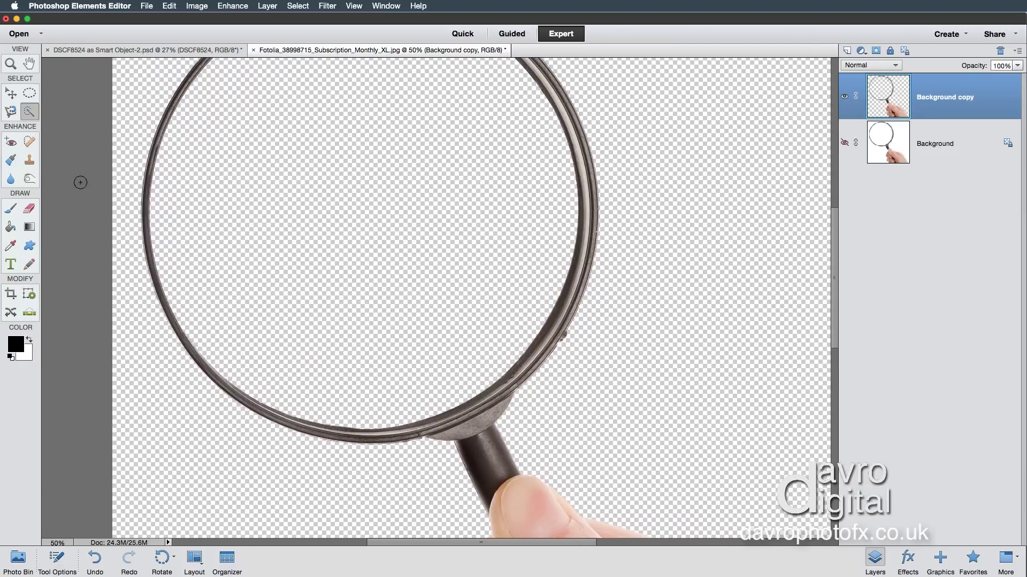
pyautogui.click(11, 95)
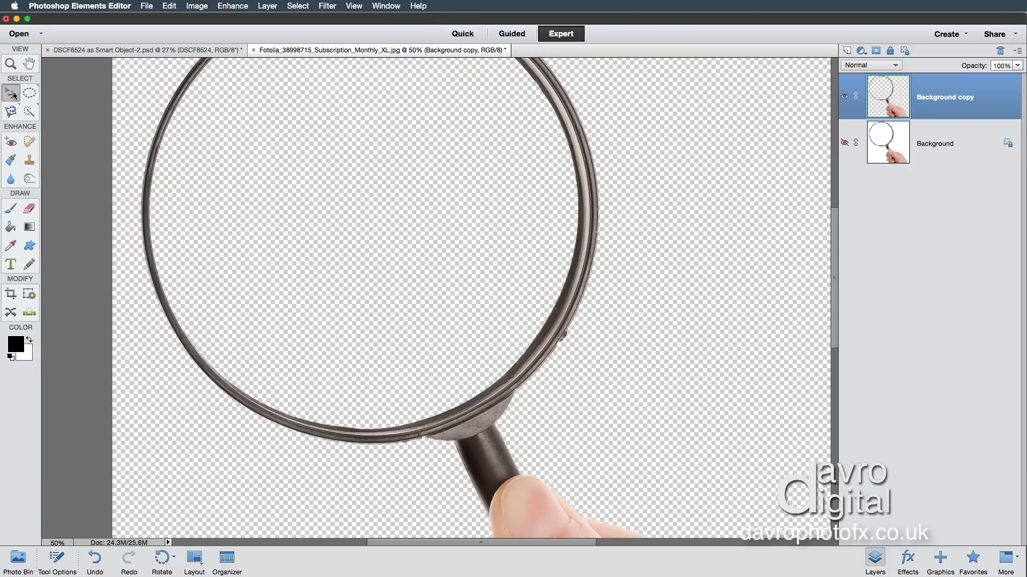
pyautogui.moveTo(431, 348); pyautogui.dragTo(221, 80)
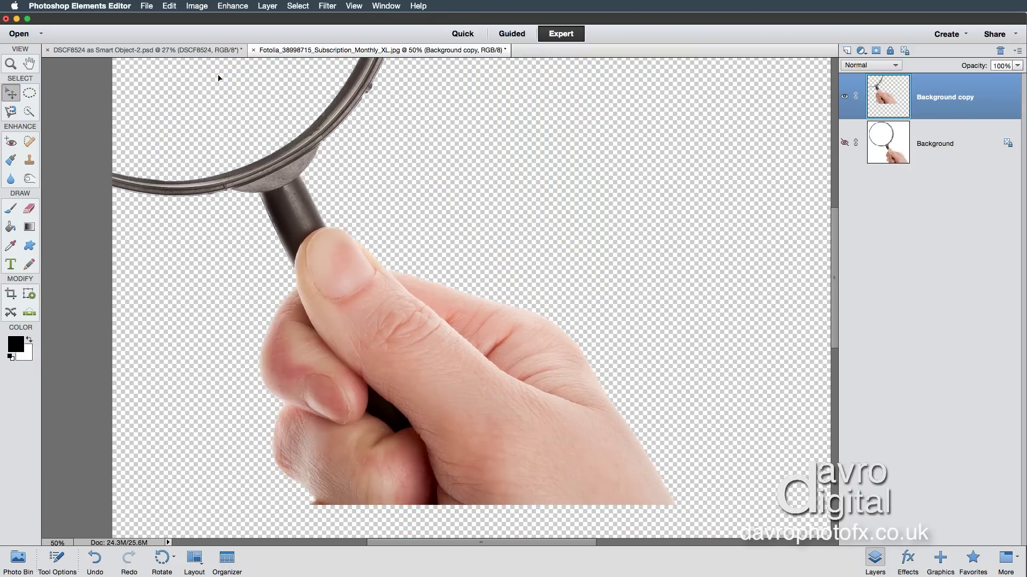
pyautogui.click(205, 50)
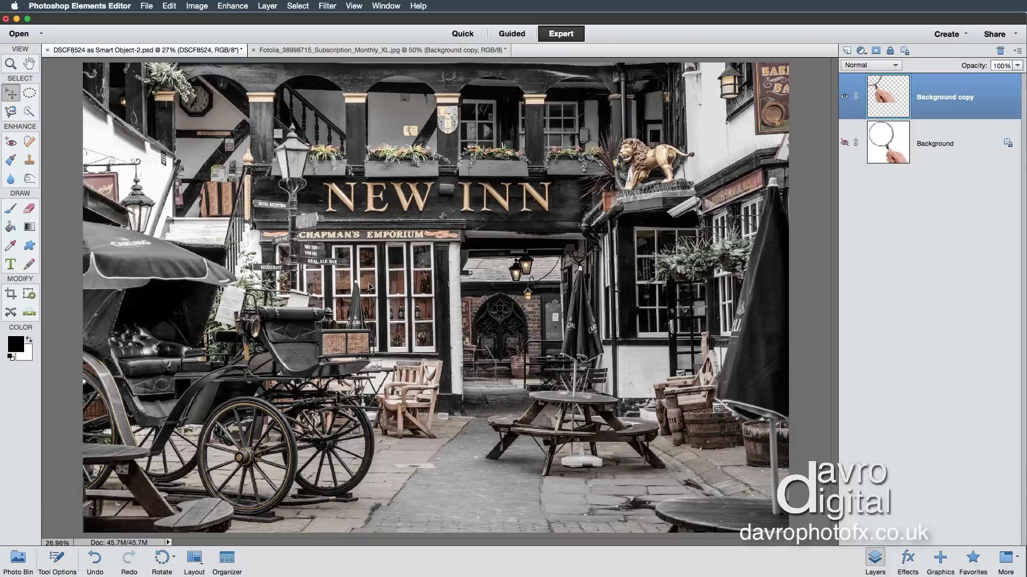
# - Drop the cut-out into the New Inn photo with the lens over the left of the NEW INN sign
pyautogui.moveTo(369, 288); pyautogui.dragTo(370, 288)
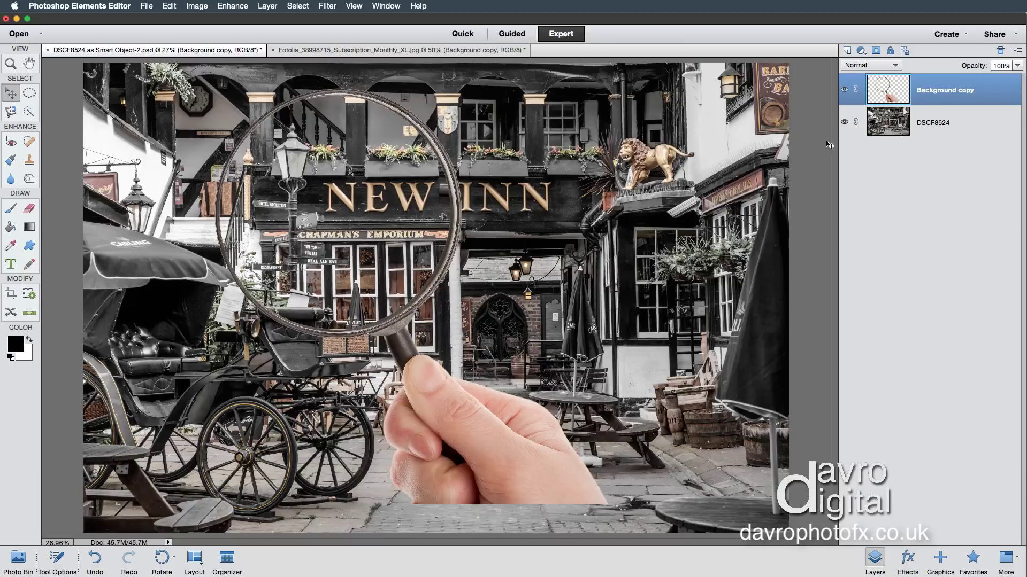
pyautogui.moveTo(486, 427)
pyautogui.mouseDown()
pyautogui.moveTo(504, 451)
pyautogui.moveTo(482, 447)
pyautogui.mouseUp()
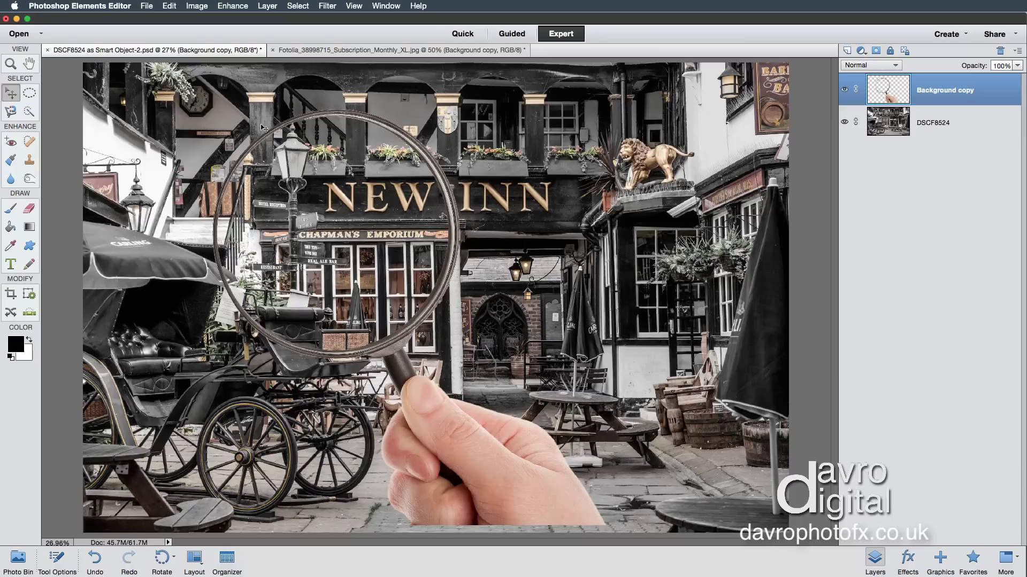
pyautogui.click(196, 6)
pyautogui.moveTo(199, 23)
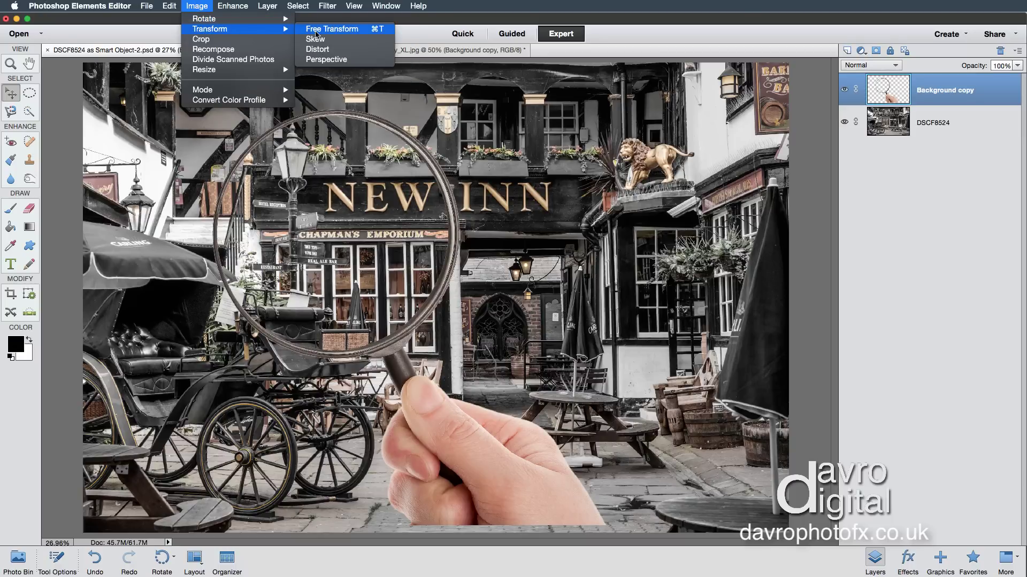
# - Free-transform the magnifier and hand slightly larger so the lens frames the word NEW
pyautogui.click(315, 30)
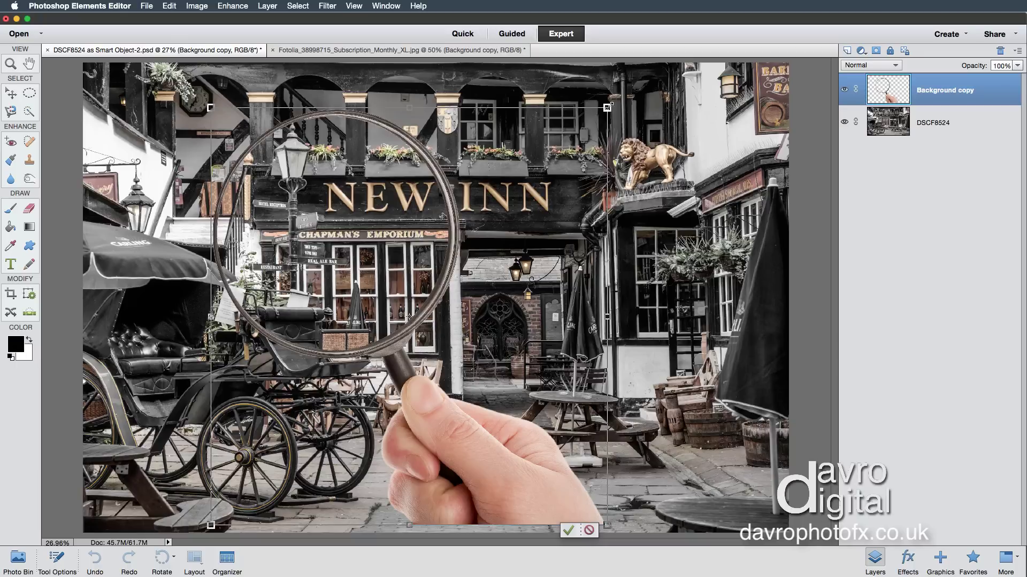
pyautogui.moveTo(608, 107); pyautogui.dragTo(616, 98)
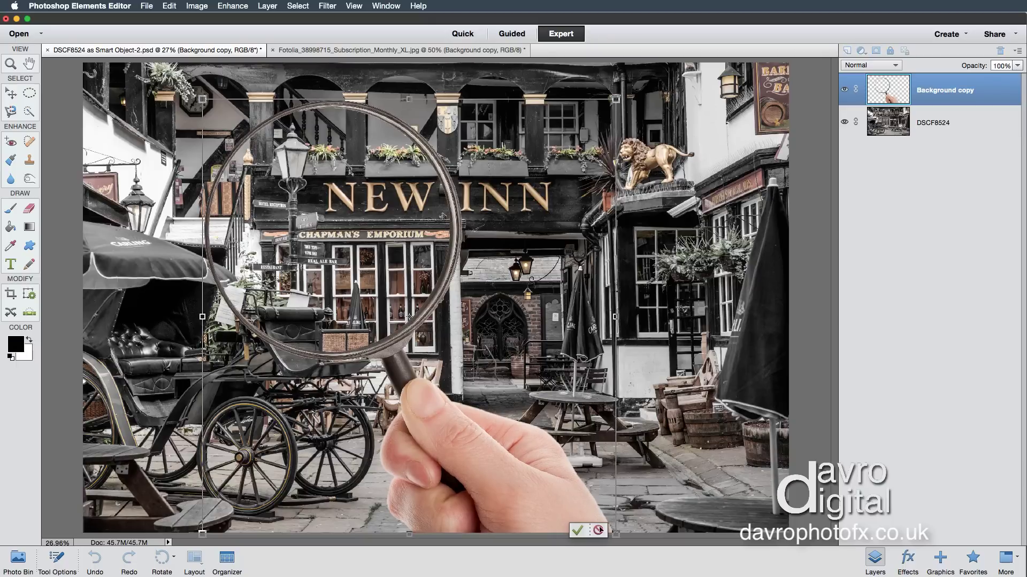
pyautogui.click(578, 530)
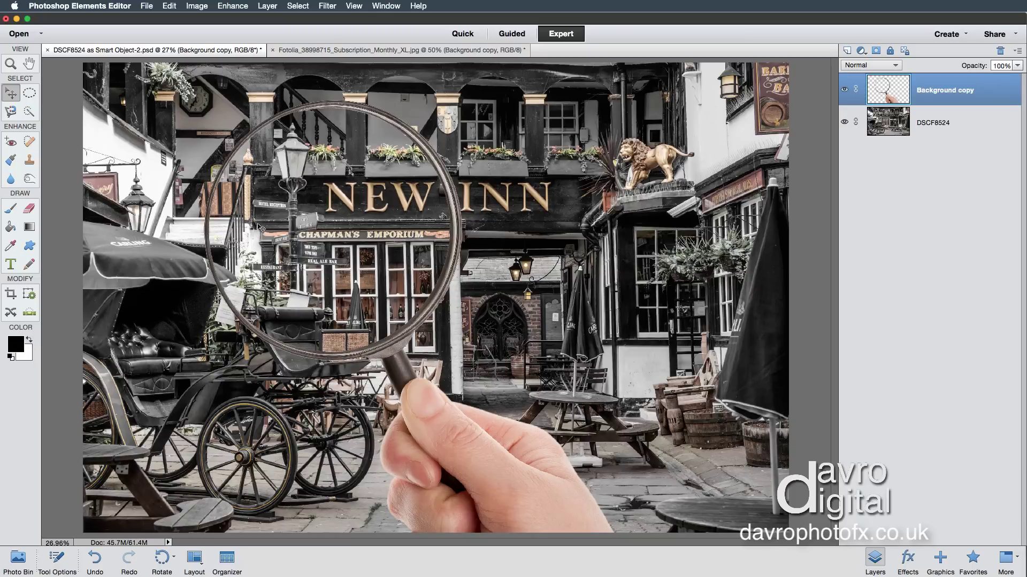
pyautogui.click(28, 113)
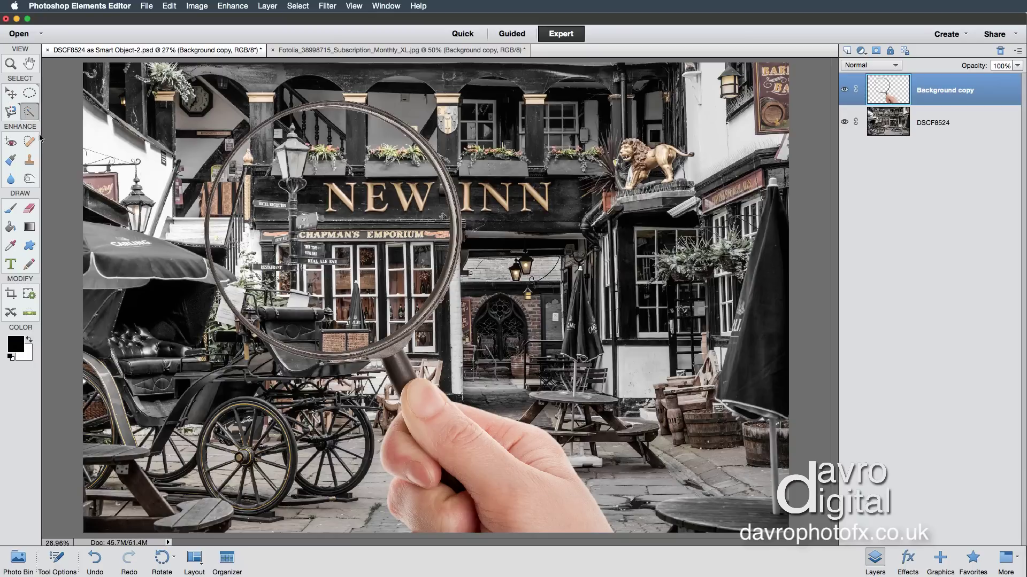
# - Magic Wand the inside of the lens at Tolerance 27, then target the DSCF8524 layer
pyautogui.click(58, 562)
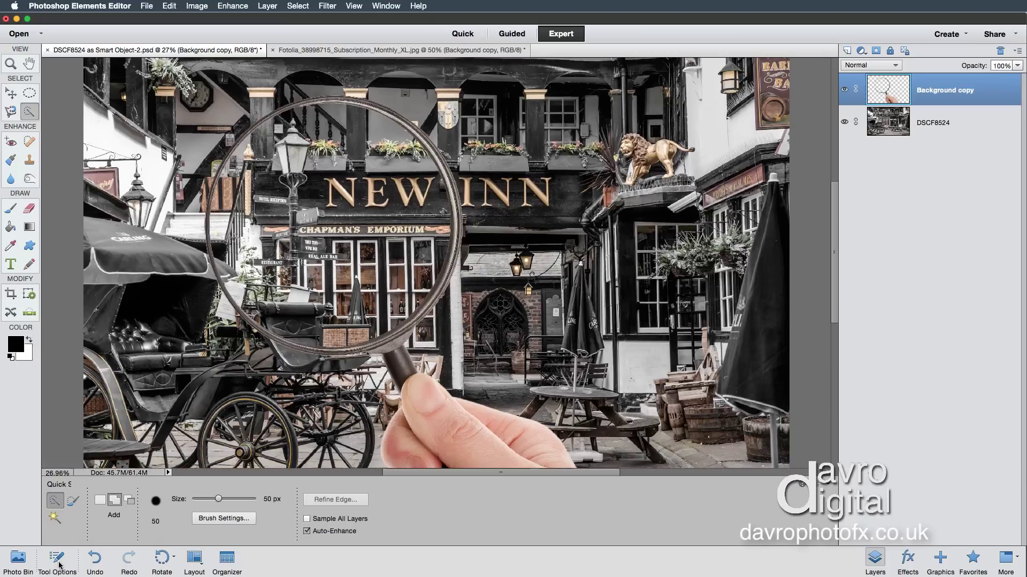
pyautogui.click(54, 518)
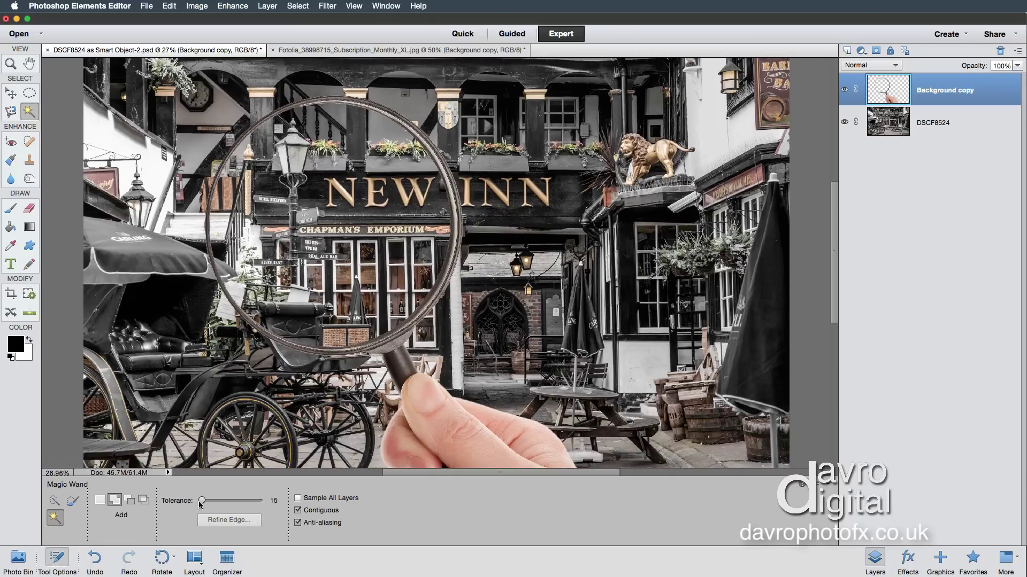
pyautogui.moveTo(203, 501); pyautogui.dragTo(202, 502)
pyautogui.click(443, 211)
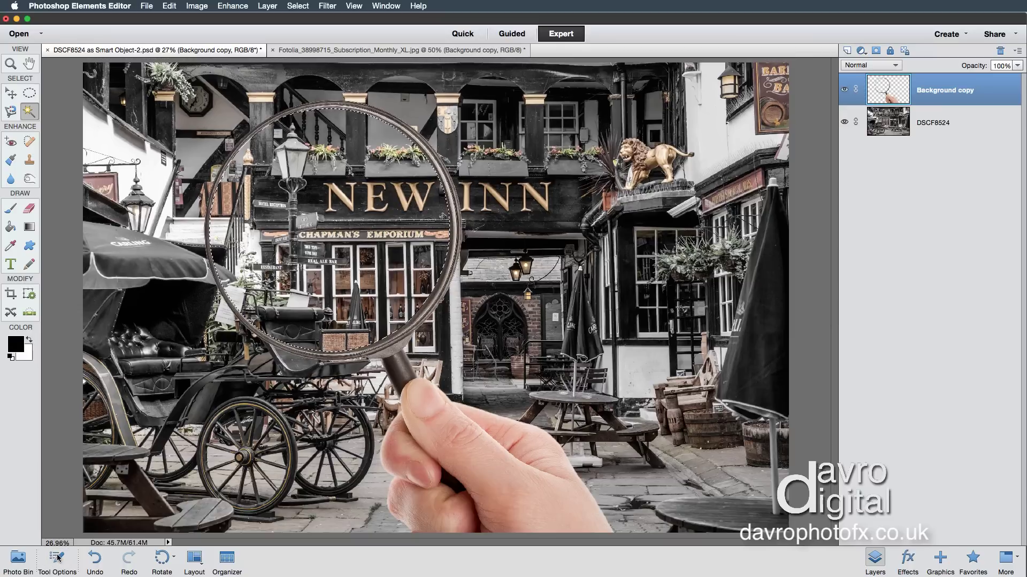
pyautogui.click(57, 558)
pyautogui.click(891, 122)
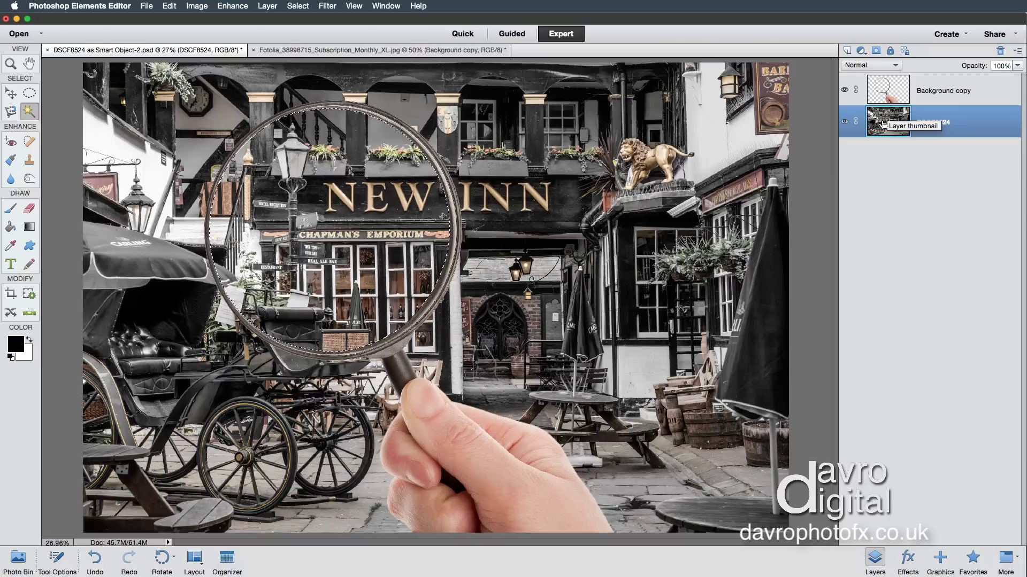
# - Copy the lens area of the street photo to Layer 1 and reload its circle as a selection
pyautogui.press('super+j')
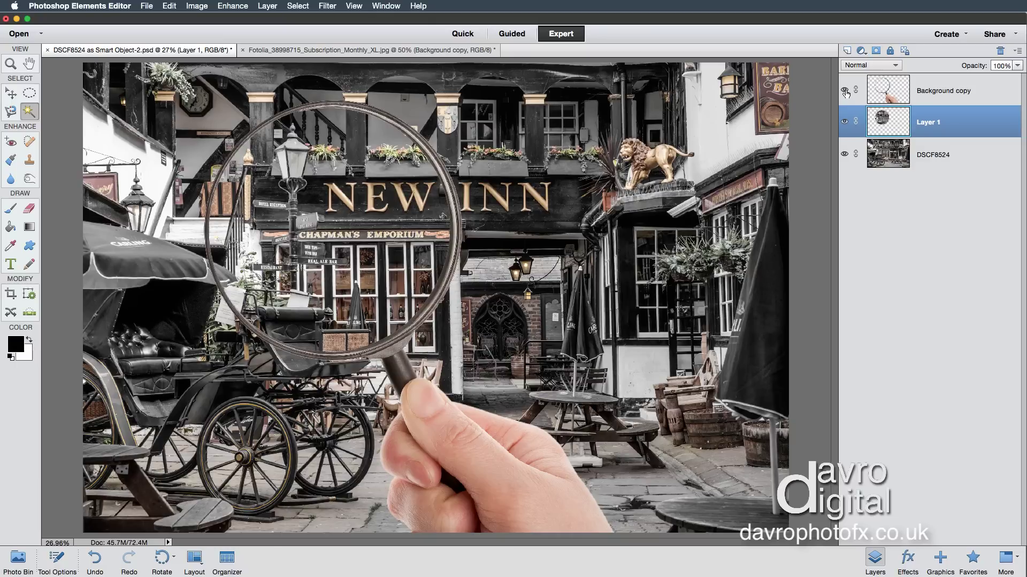
pyautogui.click(844, 154)
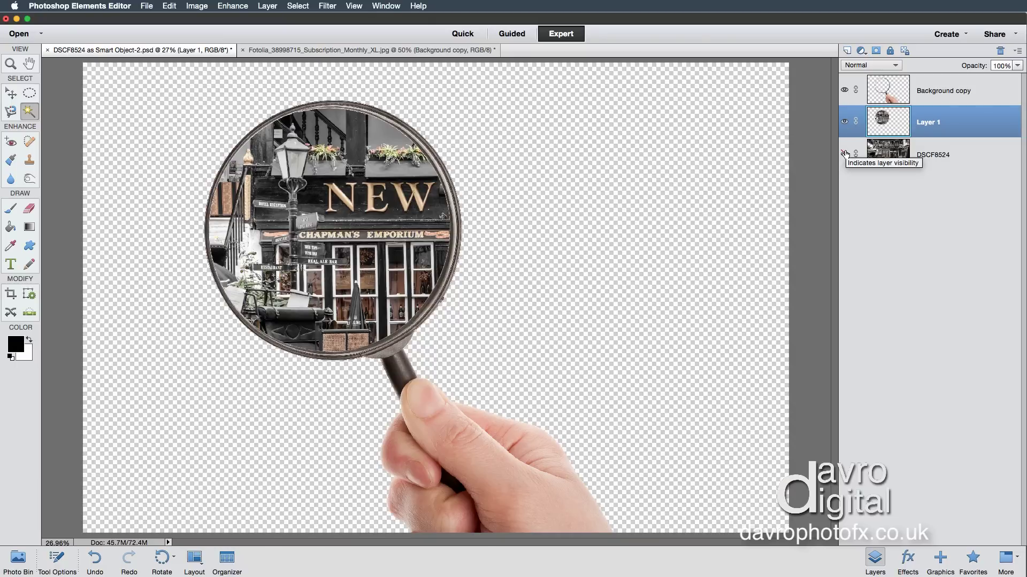
pyautogui.click(844, 154)
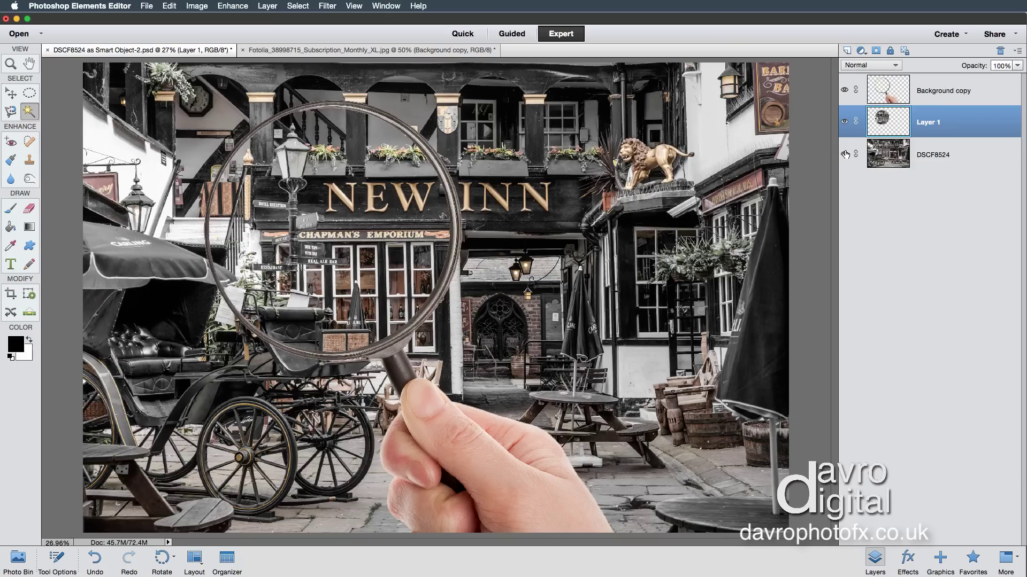
pyautogui.keyDown('super'); pyautogui.click(881, 117); pyautogui.keyUp('super')
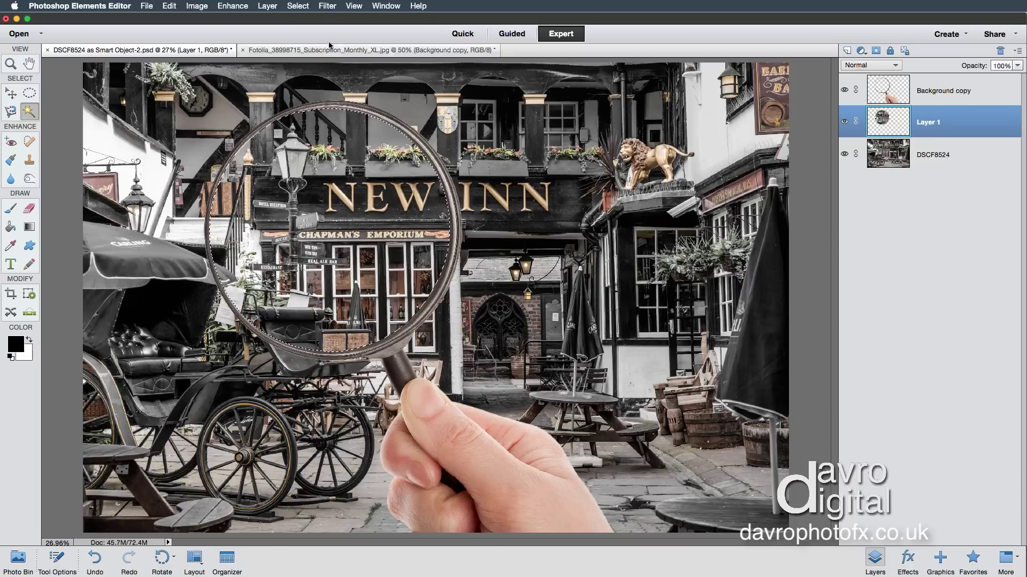
# - Apply Spherize to the lens on Layer 1 at Amount 100% in Normal mode
pyautogui.click(326, 6)
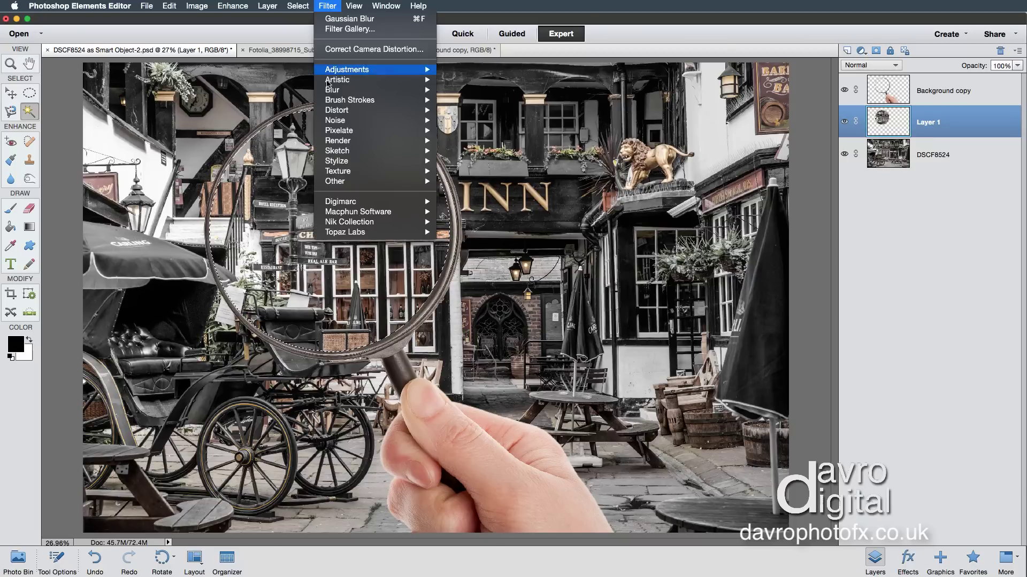
pyautogui.moveTo(347, 113)
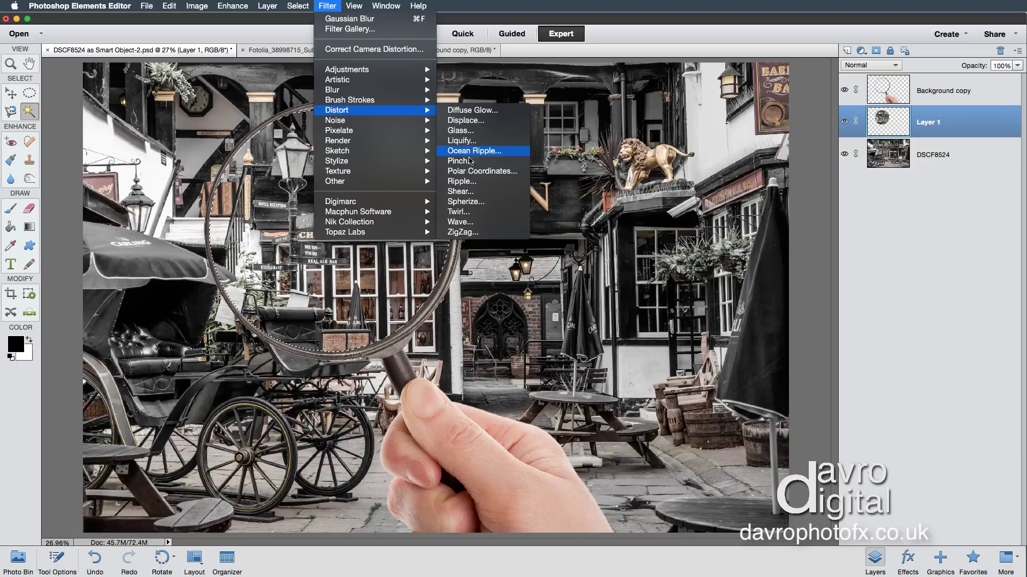
pyautogui.click(465, 201)
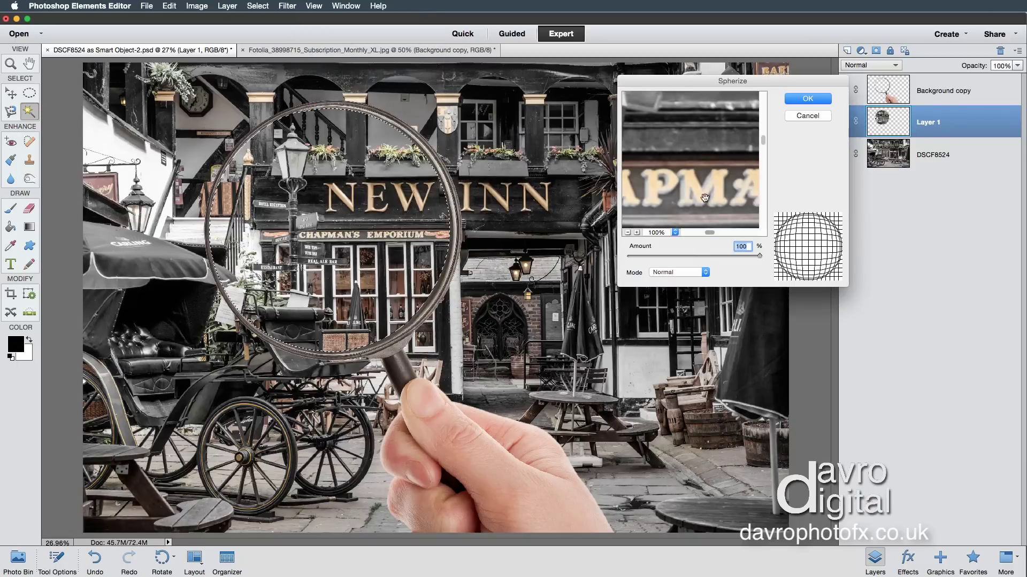
pyautogui.click(627, 233)
pyautogui.click(627, 233)
pyautogui.click(627, 234)
pyautogui.click(628, 233)
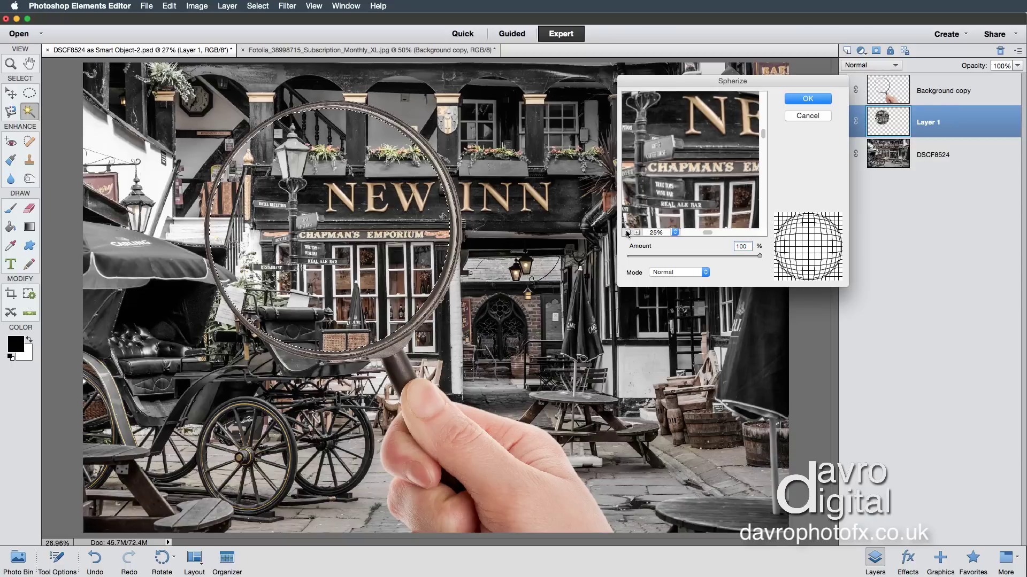
pyautogui.click(628, 233)
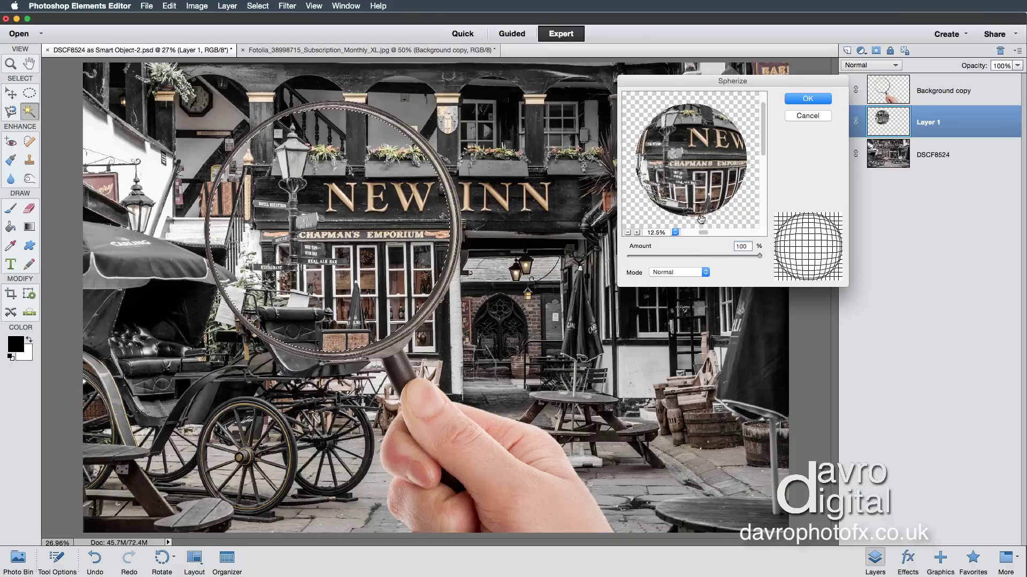
pyautogui.click(693, 172)
pyautogui.click(807, 100)
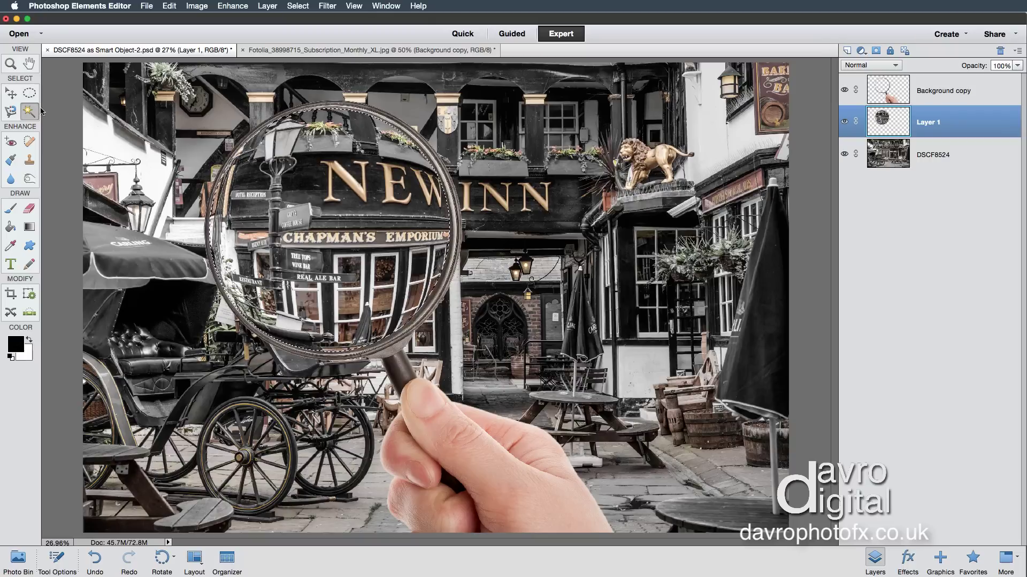
# - Subtract an elliptical marquee from the lens selection to leave a right-edge crescent, then add Layer 2
pyautogui.click(30, 94)
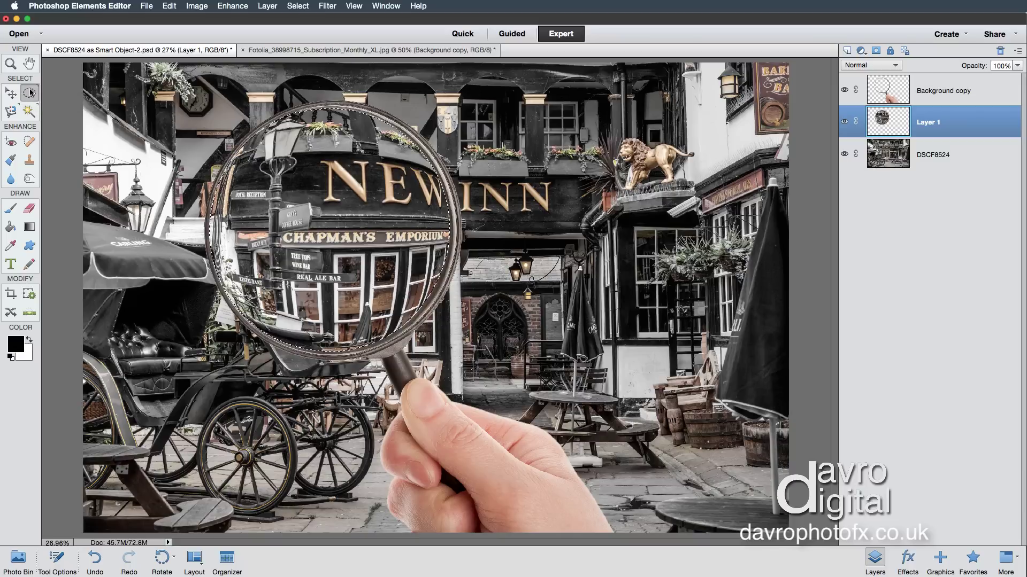
pyautogui.click(58, 560)
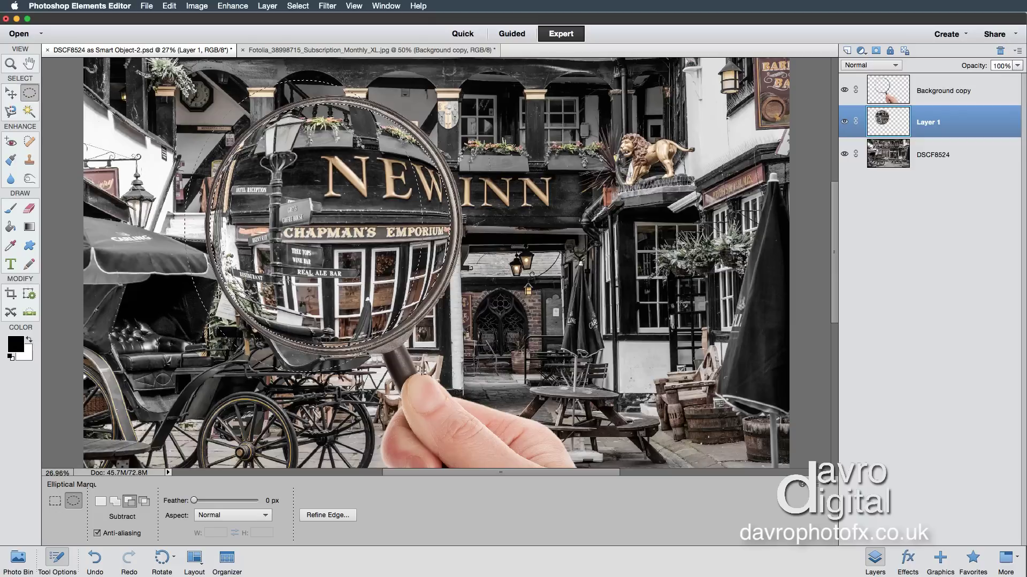
pyautogui.moveTo(184, 80); pyautogui.dragTo(426, 372)
pyautogui.moveTo(185, 81); pyautogui.dragTo(425, 371)
pyautogui.click(832, 486)
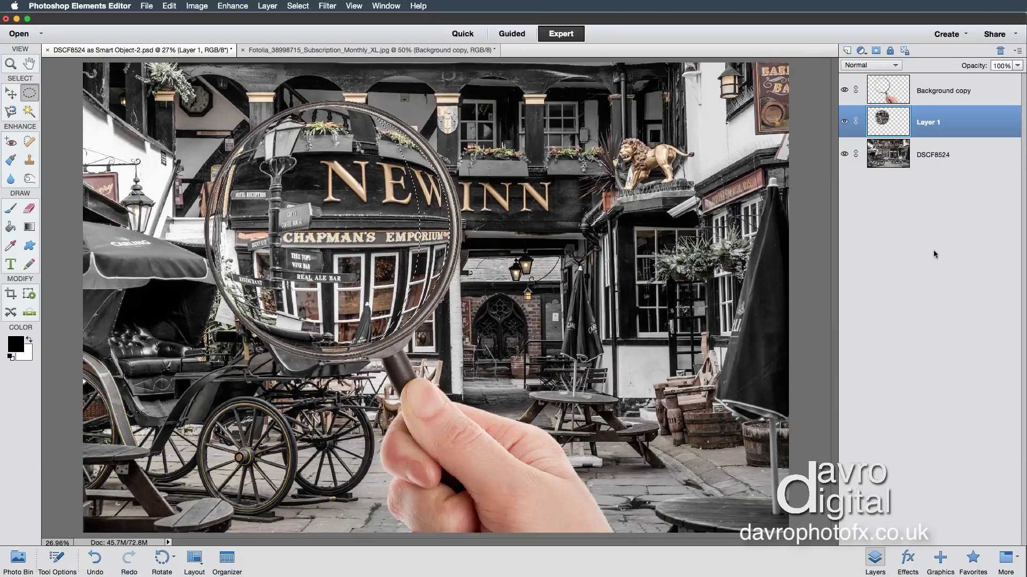
pyautogui.click(847, 51)
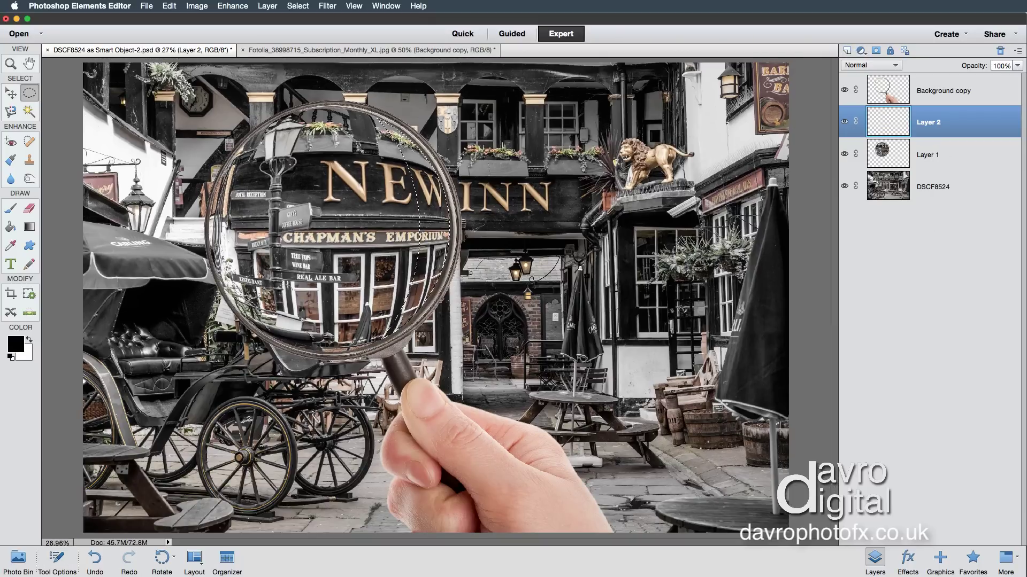
# - Fill the crescent selection on Layer 2 with White, then deselect it
pyautogui.click(169, 6)
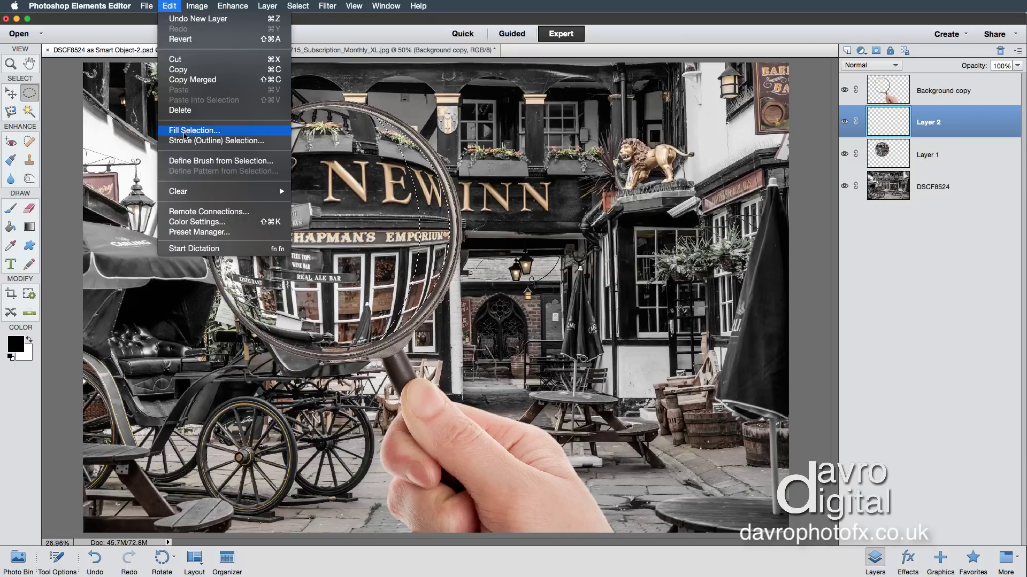
pyautogui.click(185, 131)
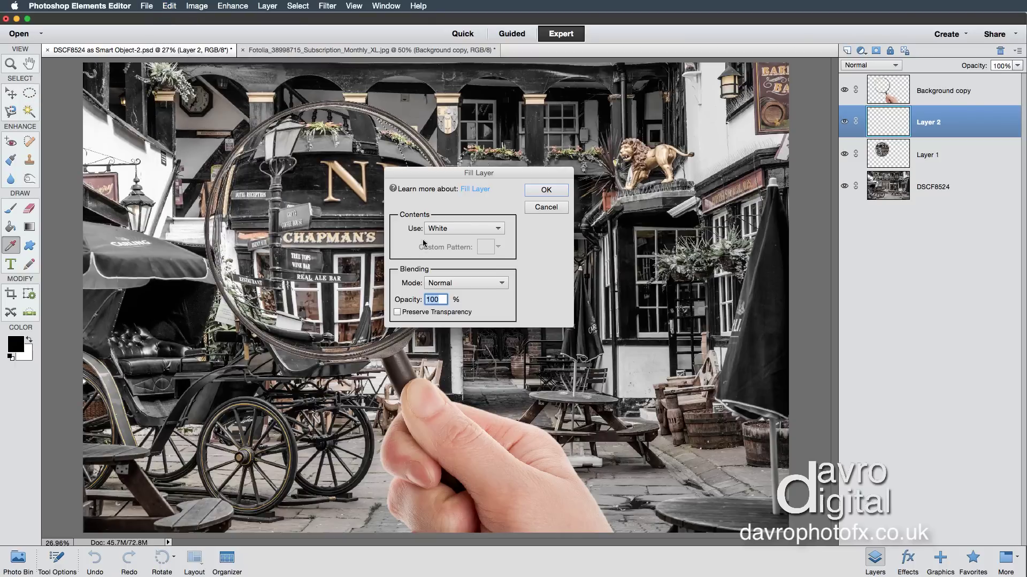
pyautogui.click(445, 228)
pyautogui.click(450, 228)
pyautogui.click(546, 190)
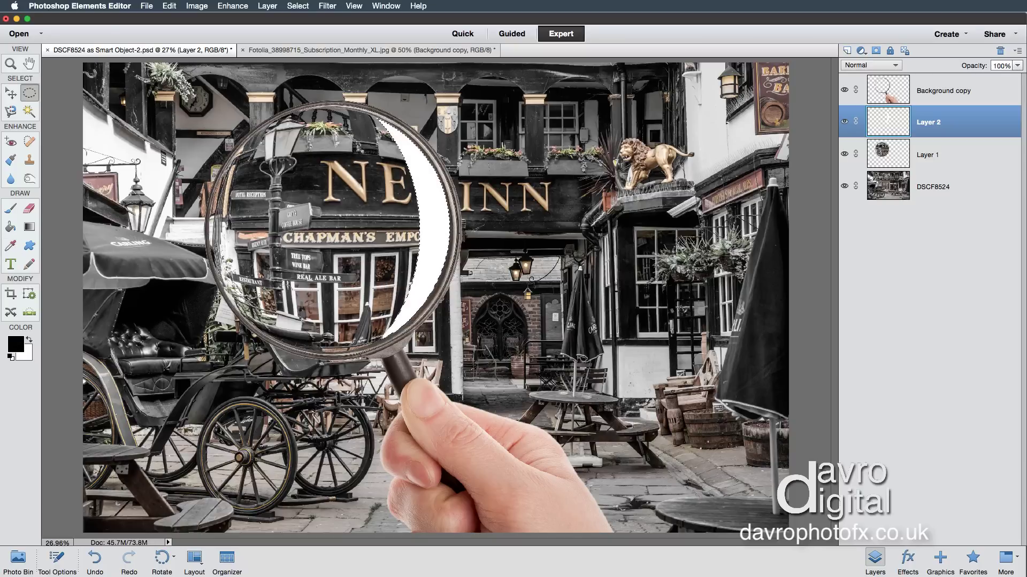
pyautogui.click(296, 7)
pyautogui.click(305, 32)
pyautogui.click(326, 6)
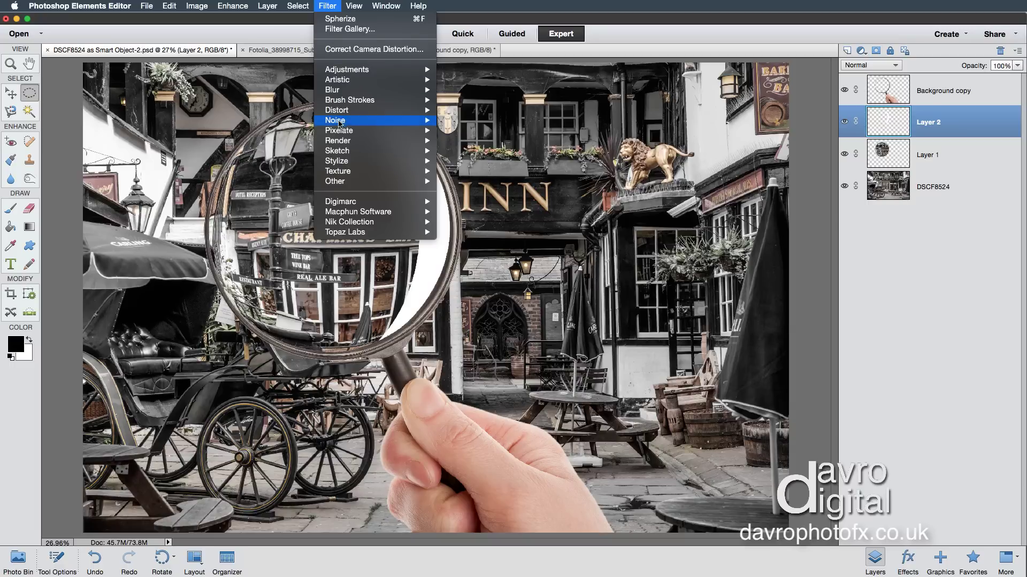
# - Soften the white crescent with a Gaussian Blur of roughly 40 pixels radius
pyautogui.moveTo(340, 131)
pyautogui.moveTo(351, 91)
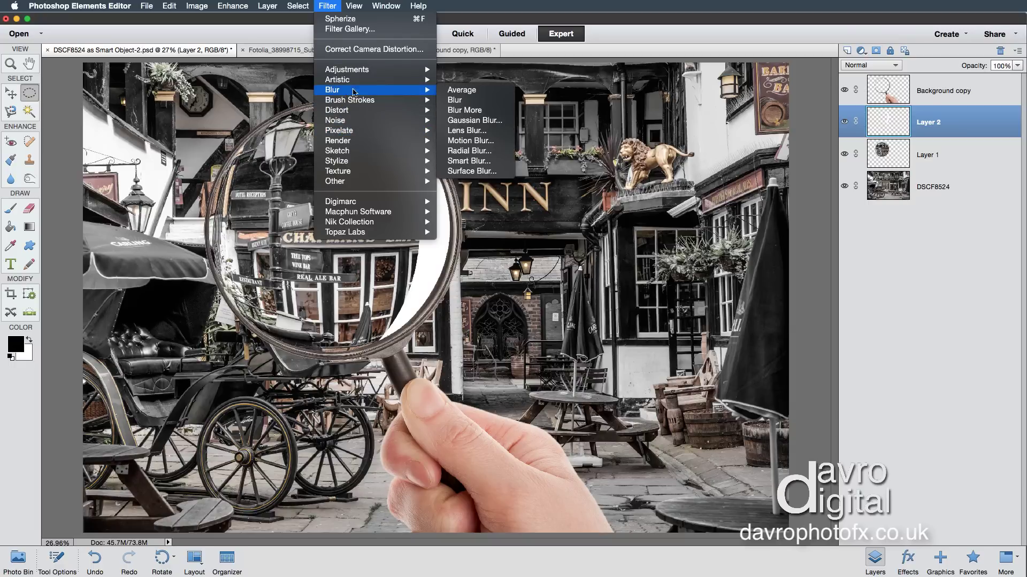
pyautogui.click(468, 121)
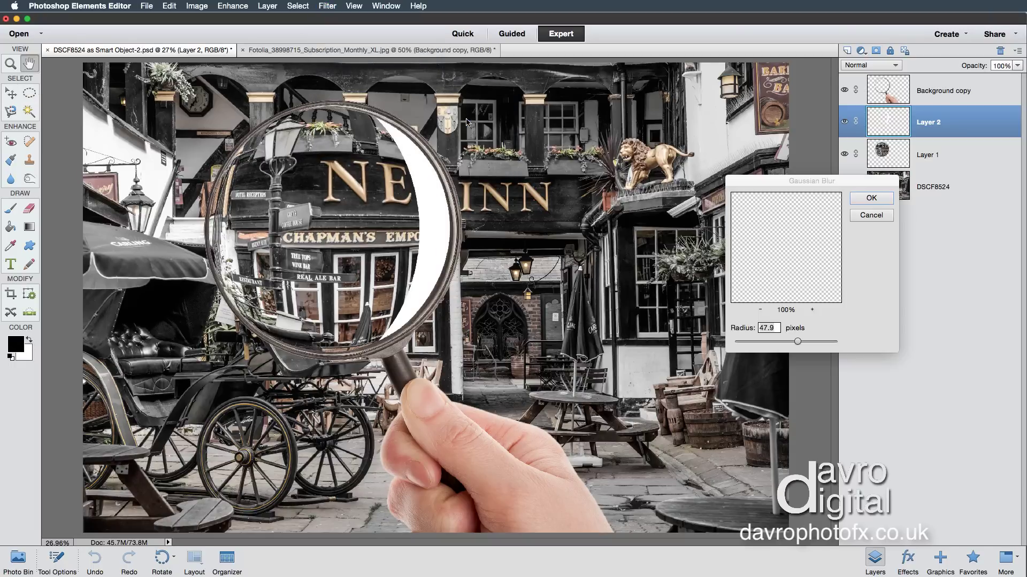
pyautogui.moveTo(798, 341)
pyautogui.mouseDown()
pyautogui.moveTo(732, 345)
pyautogui.moveTo(792, 346)
pyautogui.mouseUp()
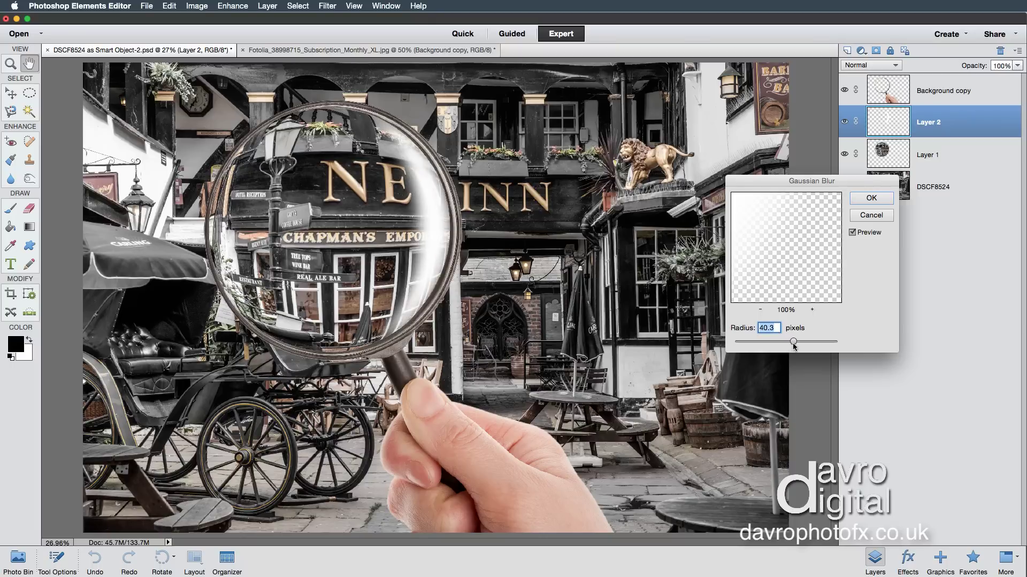
pyautogui.click(873, 201)
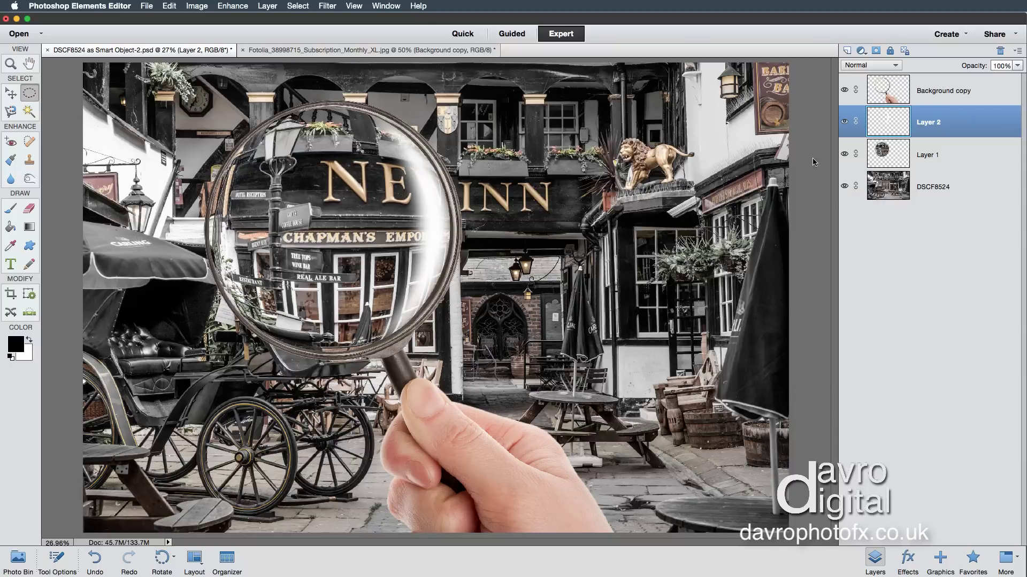
# - Drop Layer 2 opacity to 43%, rotate the highlight slightly counterclockwise and shift it up-left
pyautogui.moveTo(981, 68); pyautogui.dragTo(951, 66)
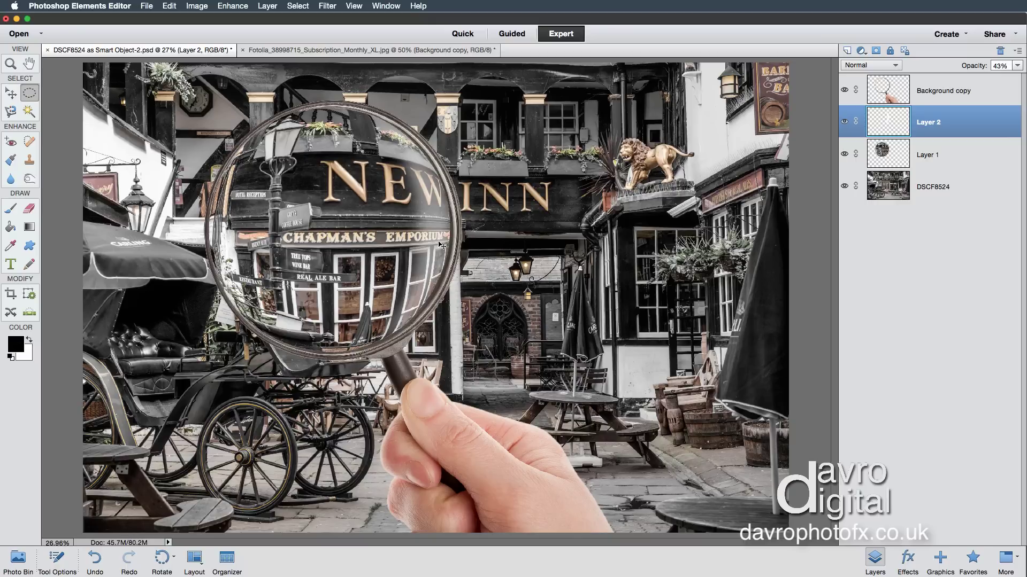
pyautogui.press('v')
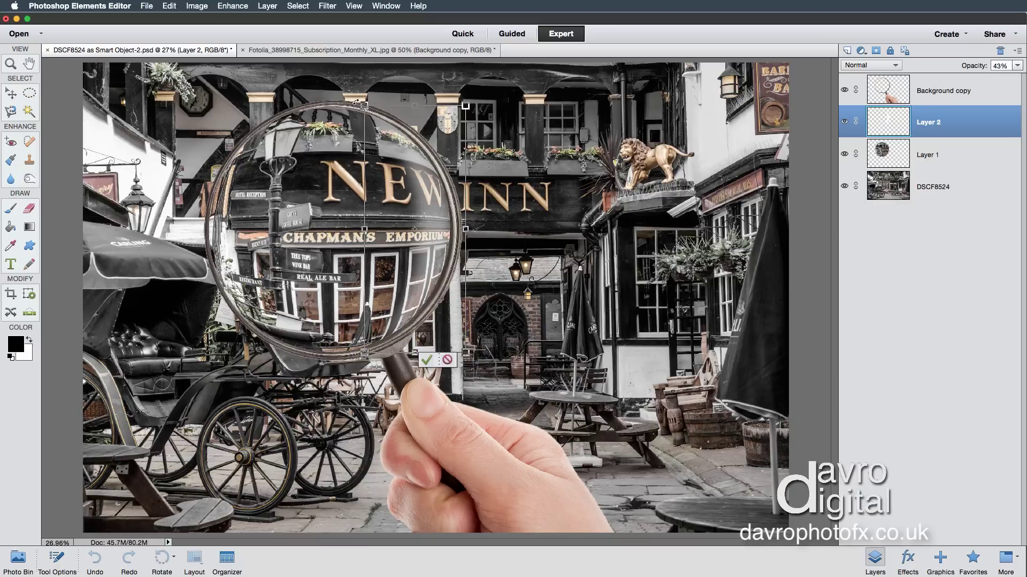
pyautogui.moveTo(350, 101); pyautogui.dragTo(338, 102)
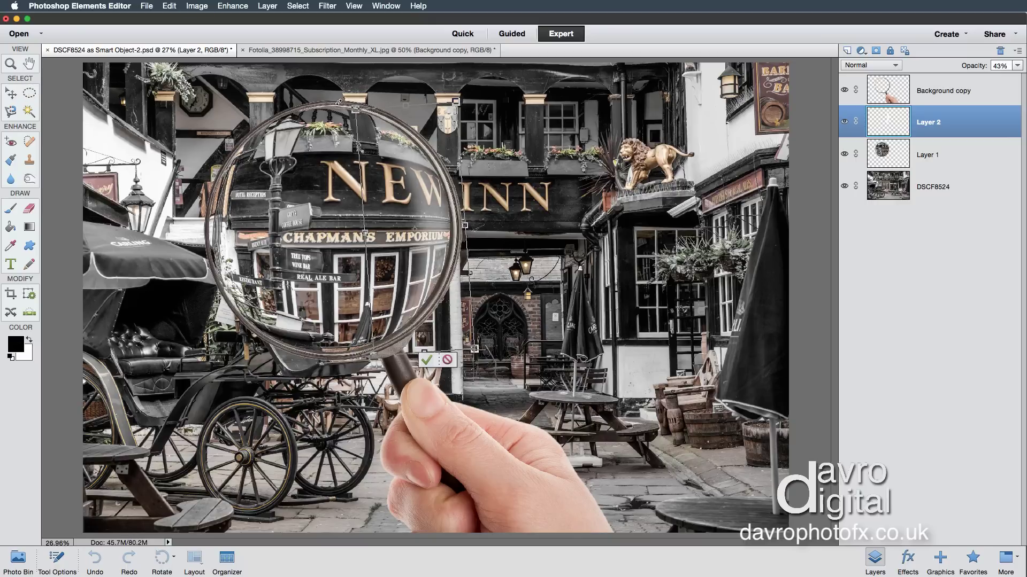
pyautogui.moveTo(438, 182); pyautogui.dragTo(431, 178)
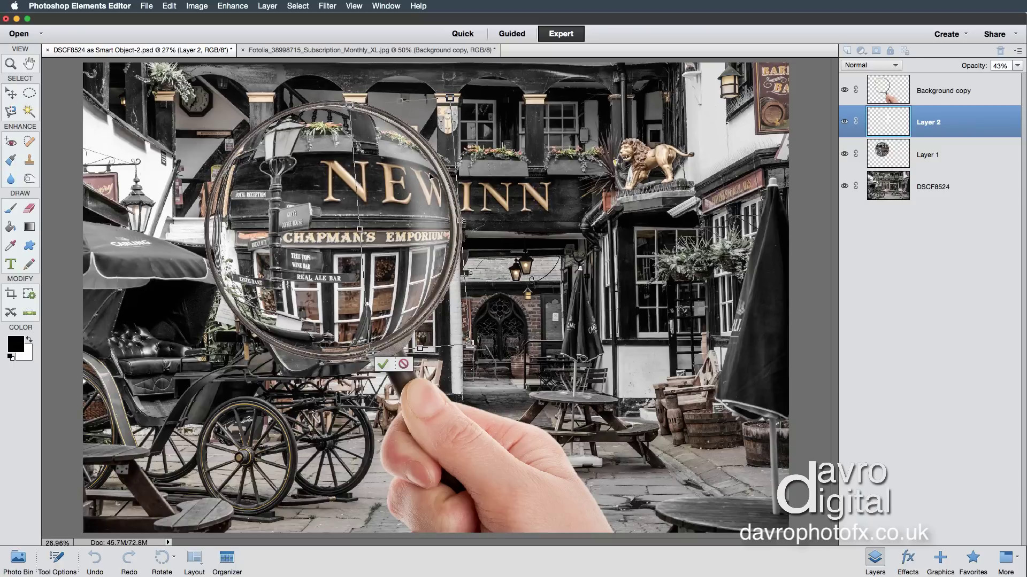
pyautogui.moveTo(431, 175); pyautogui.dragTo(420, 168)
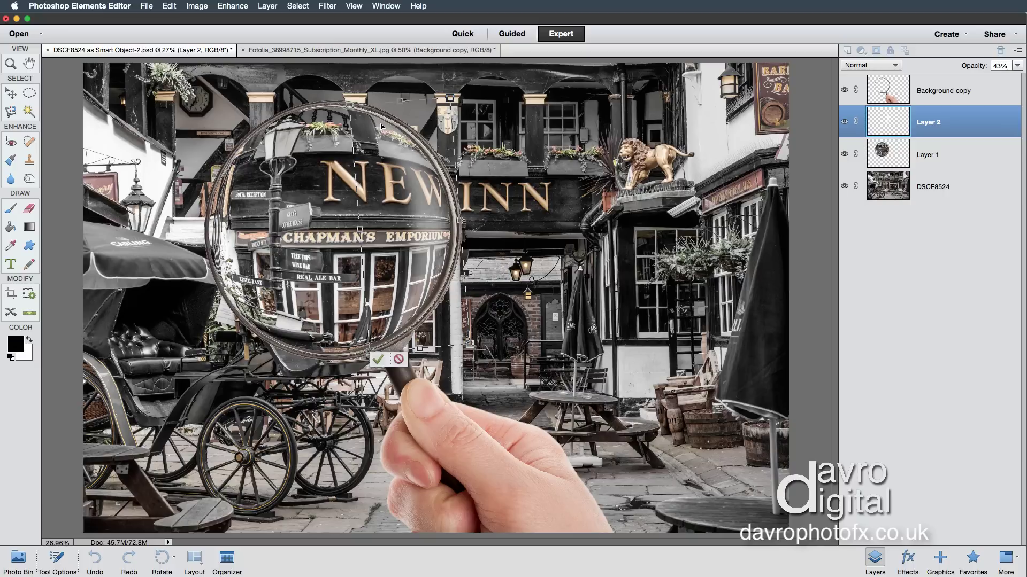
pyautogui.press('Return')
pyautogui.press('m')
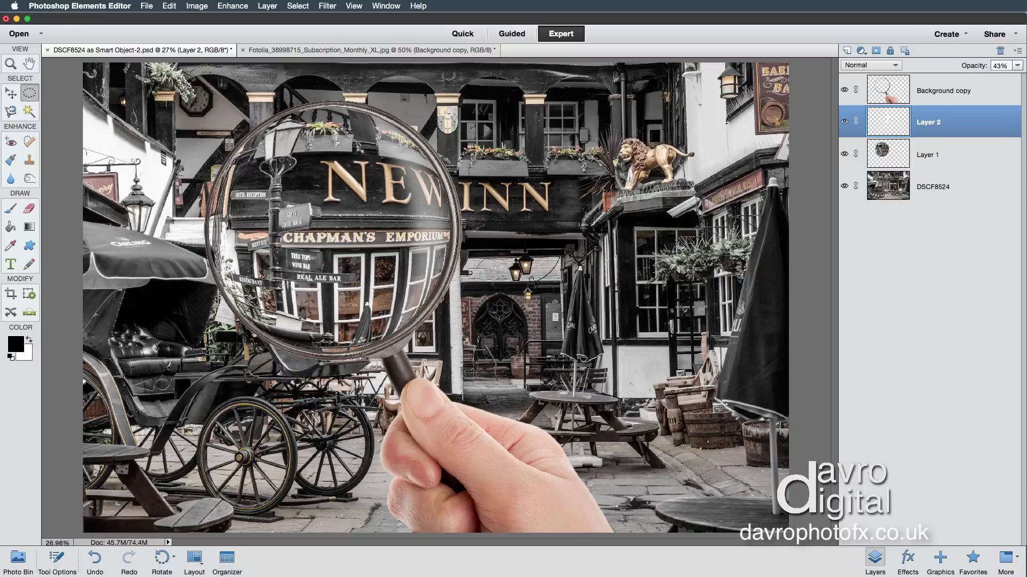
# - Select the DSCF8524 photo layer and bring up the adjustment layer list
pyautogui.click(934, 192)
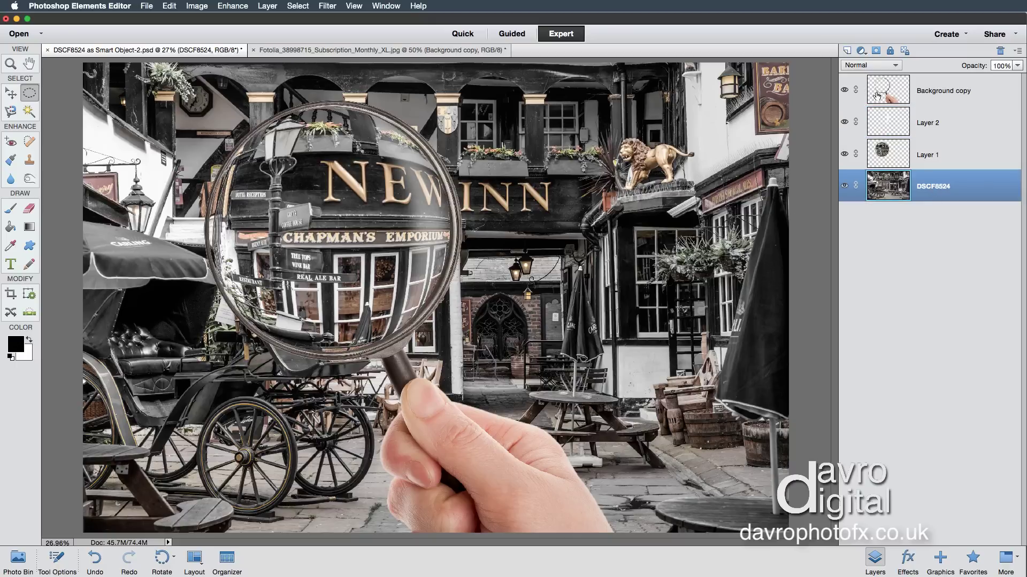
pyautogui.click(861, 51)
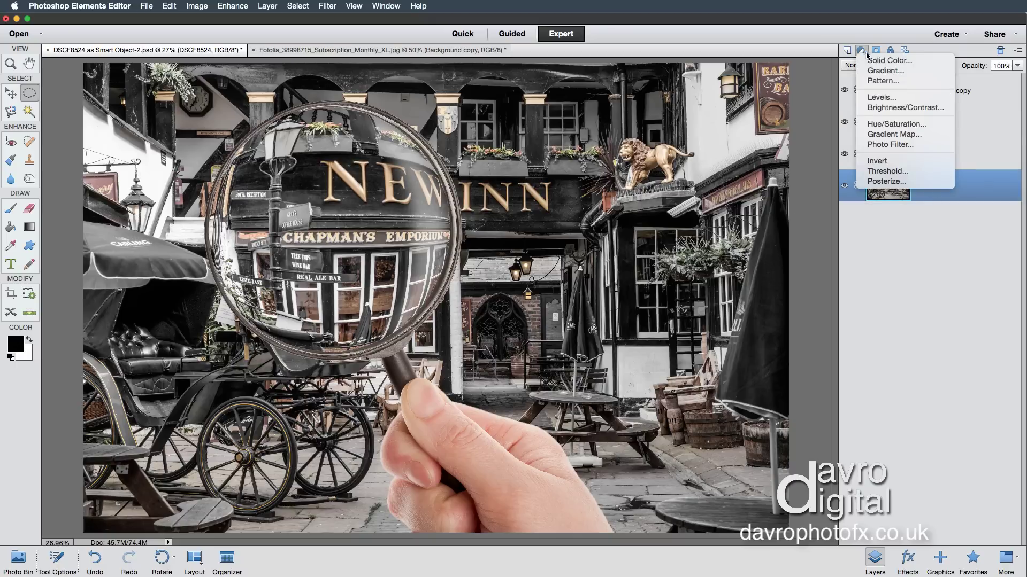
# - Add a colorized Hue/Saturation layer at Hue 42, Saturation 11, Lightness +10, toggling it to compare
pyautogui.click(889, 124)
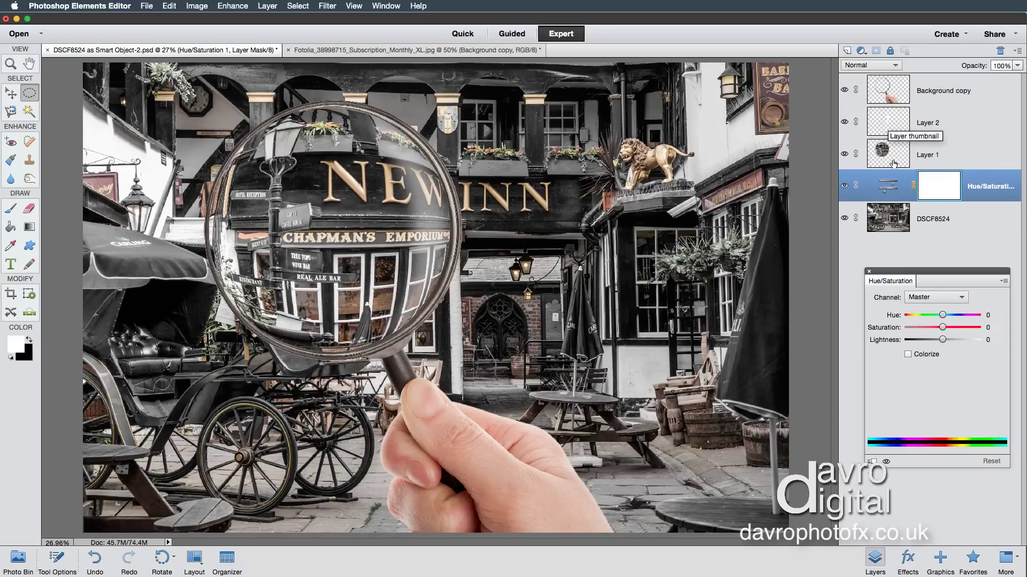
pyautogui.click(908, 354)
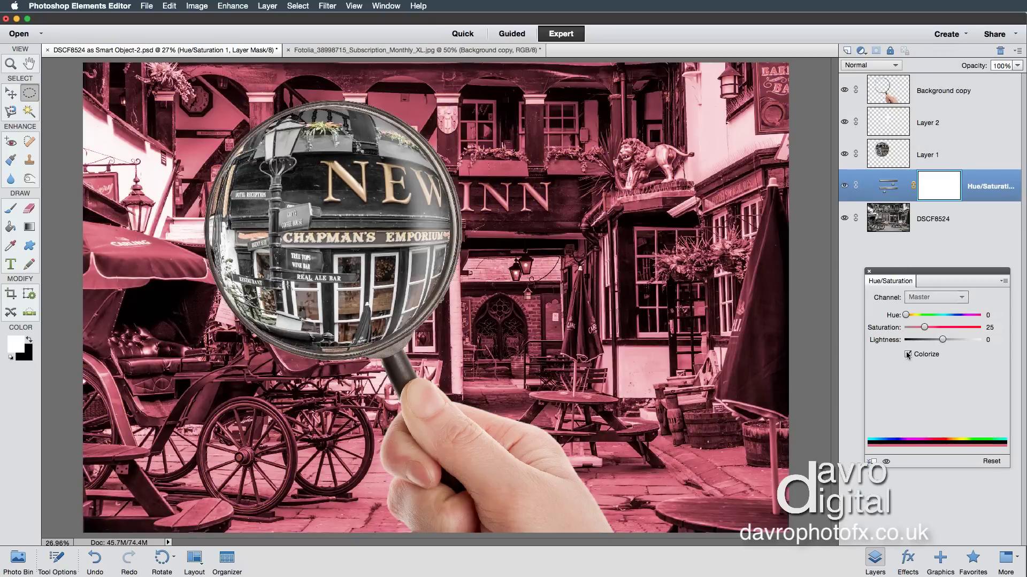
pyautogui.moveTo(906, 315); pyautogui.dragTo(914, 315)
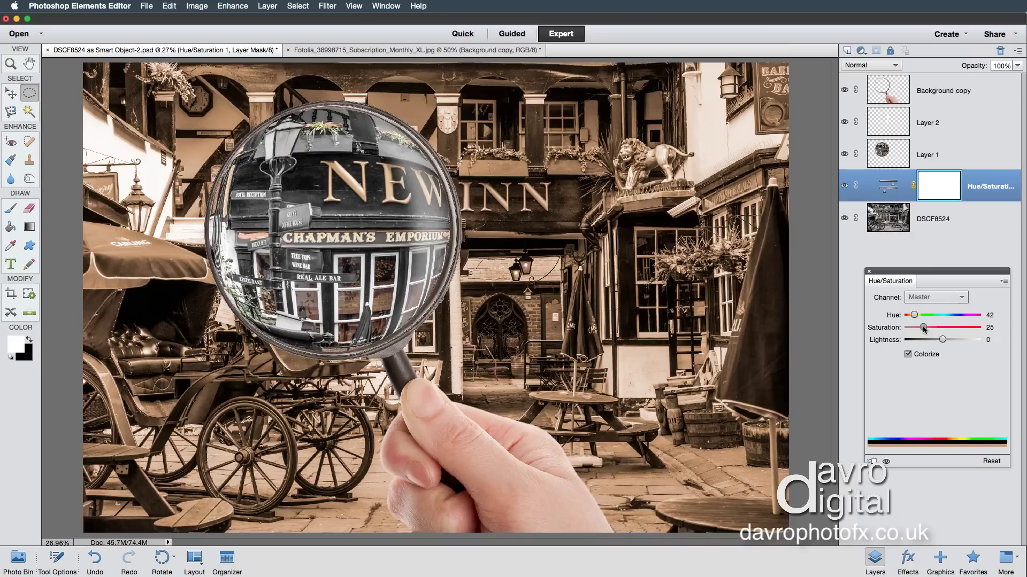
pyautogui.moveTo(922, 328); pyautogui.dragTo(918, 327)
pyautogui.moveTo(941, 339); pyautogui.dragTo(947, 340)
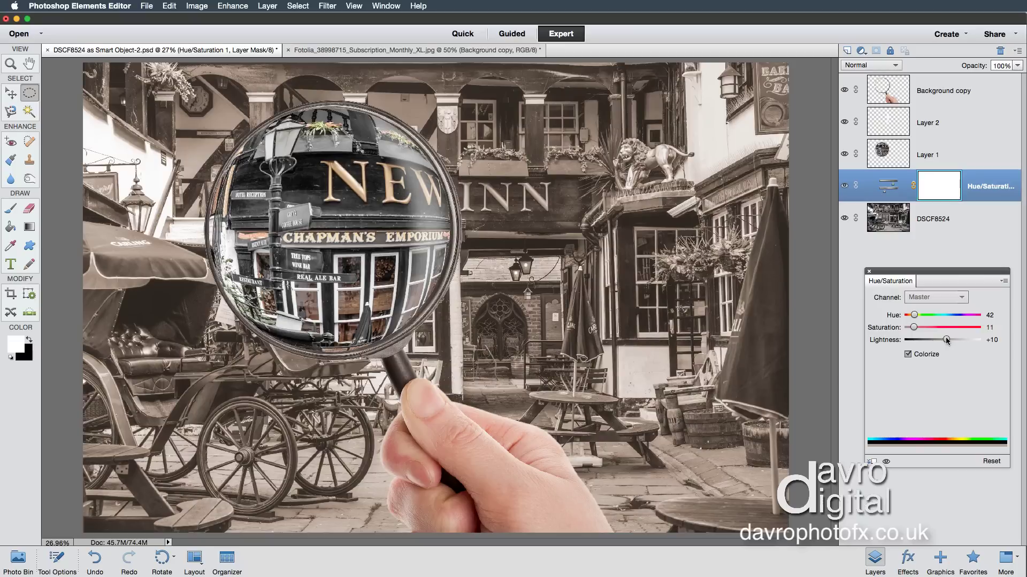
pyautogui.click(869, 271)
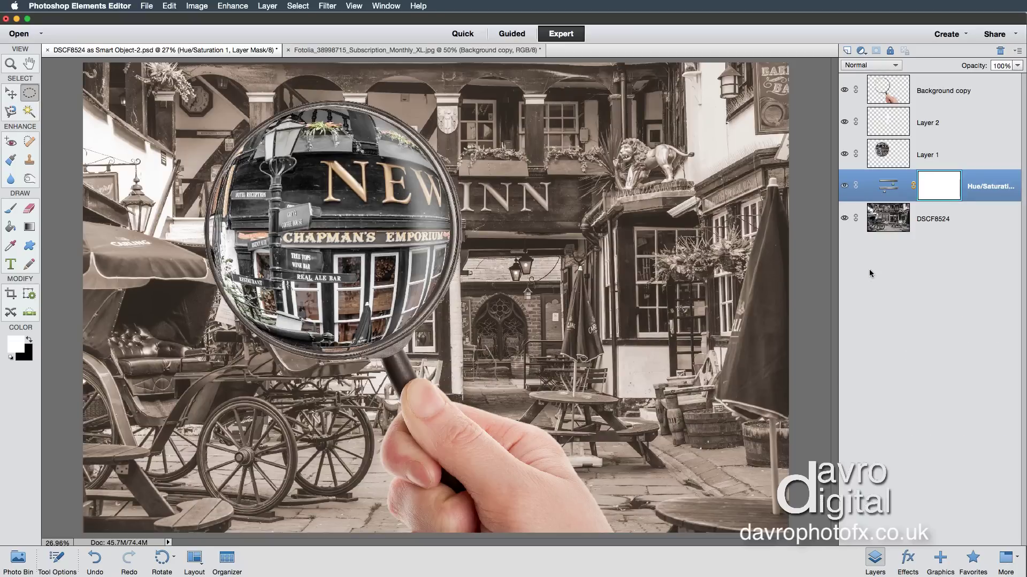
pyautogui.click(845, 186)
pyautogui.click(845, 186)
# - Duplicate Background copy, rename the lower copy 'Shadow', and hide the top copy
pyautogui.click(935, 93)
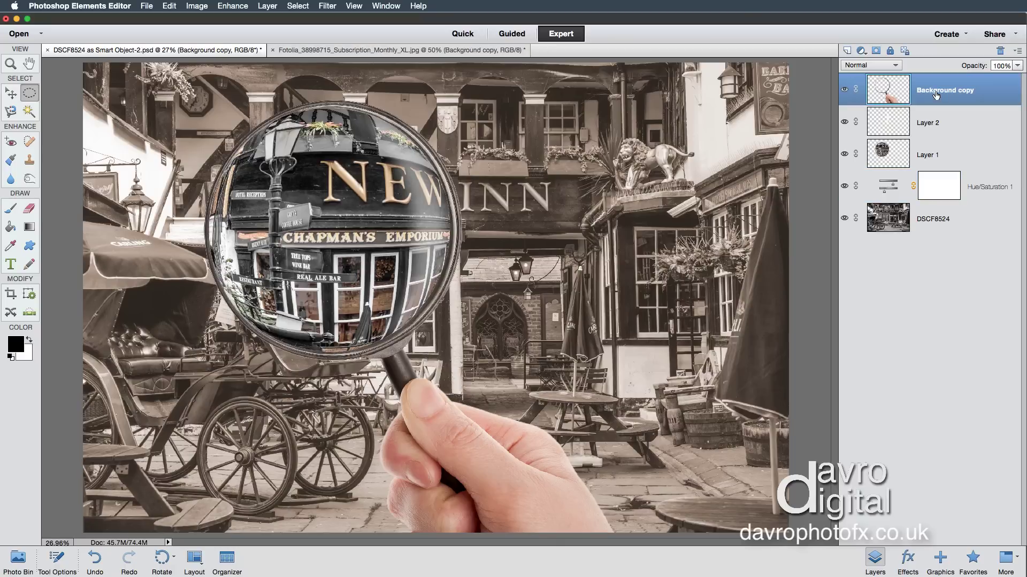
pyautogui.press('super+j')
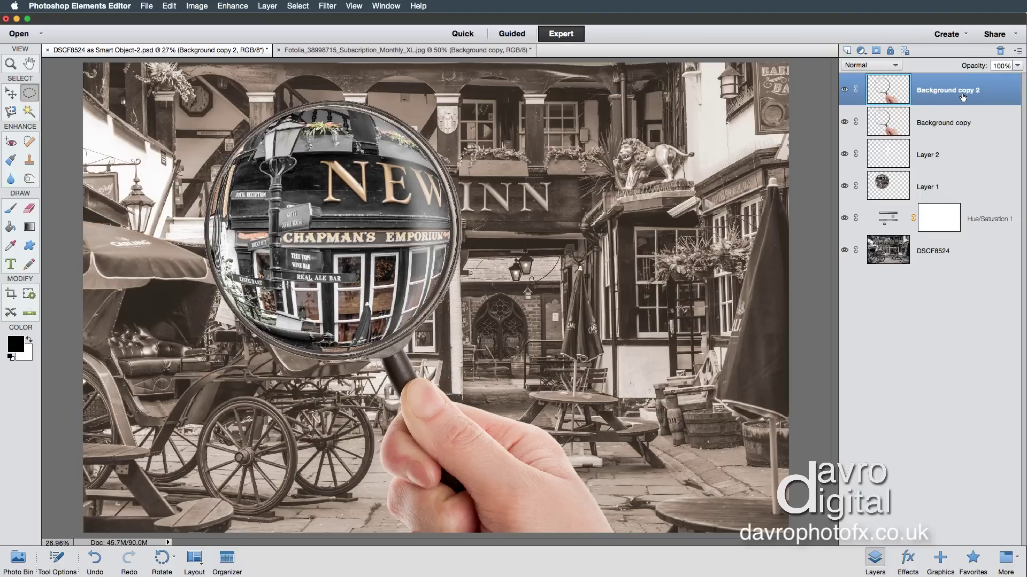
pyautogui.click(940, 124)
pyautogui.doubleClick(939, 121)
pyautogui.write('Sh')
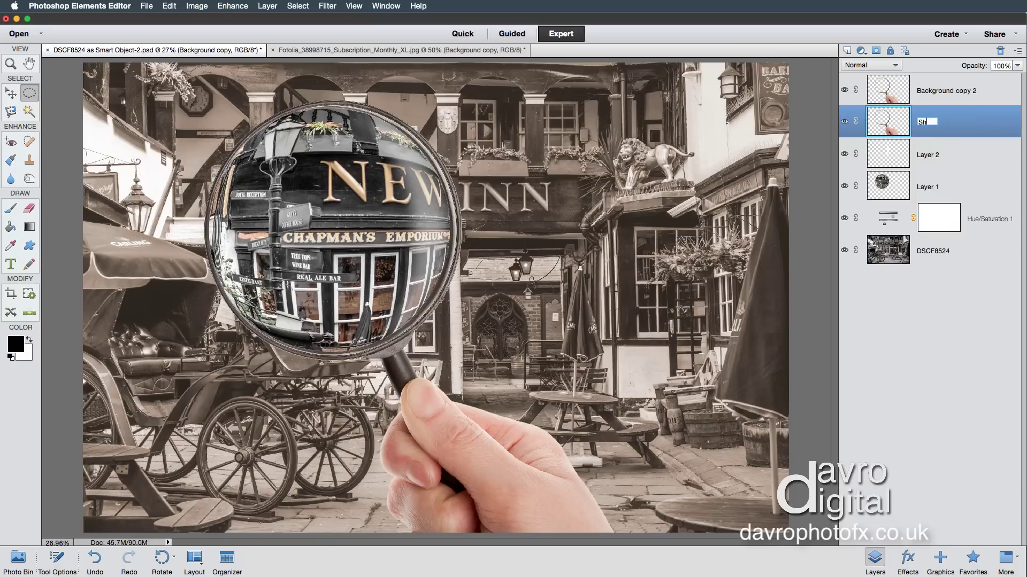
pyautogui.write('adow')
pyautogui.press('Return')
pyautogui.click(844, 90)
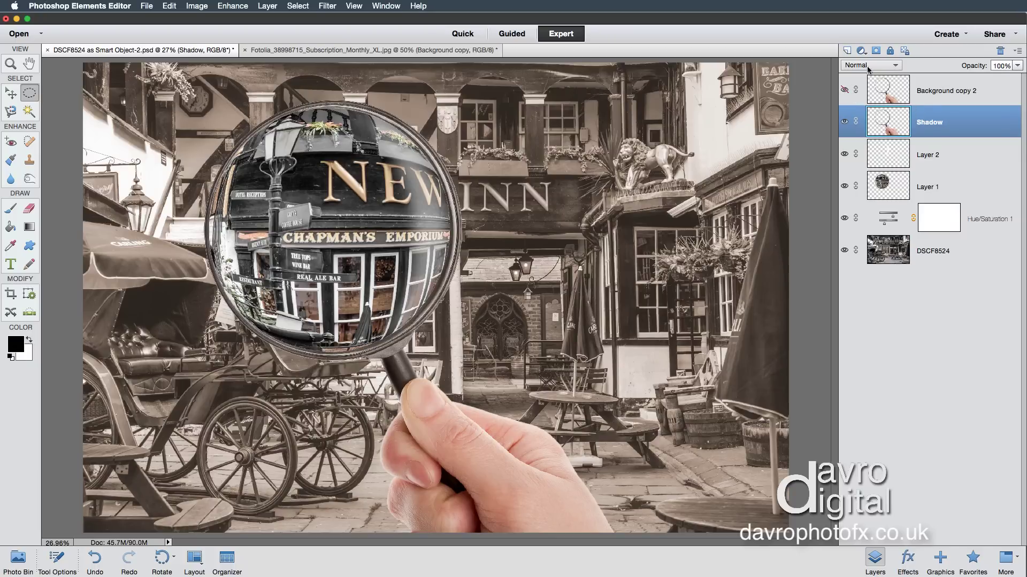
pyautogui.click(862, 50)
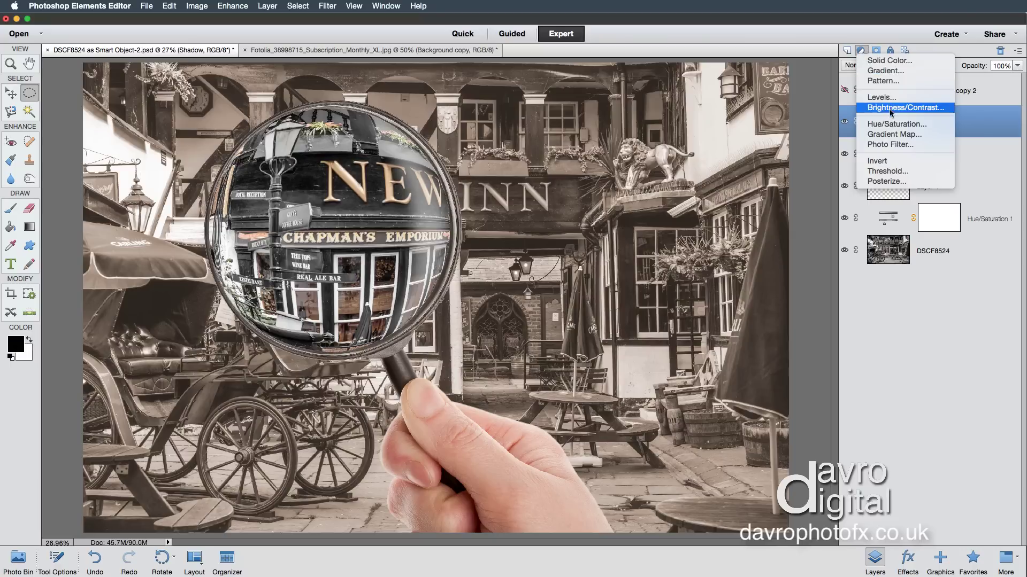
# - Clip a Hue/Saturation layer with Lightness -100 to the Shadow layer, then select Shadow
pyautogui.click(892, 125)
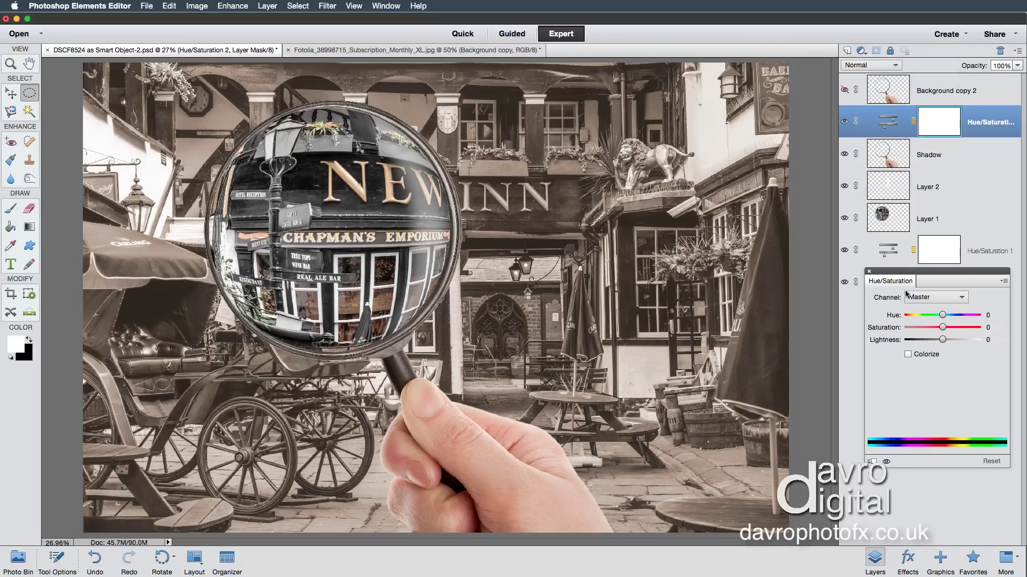
pyautogui.moveTo(943, 340); pyautogui.dragTo(897, 342)
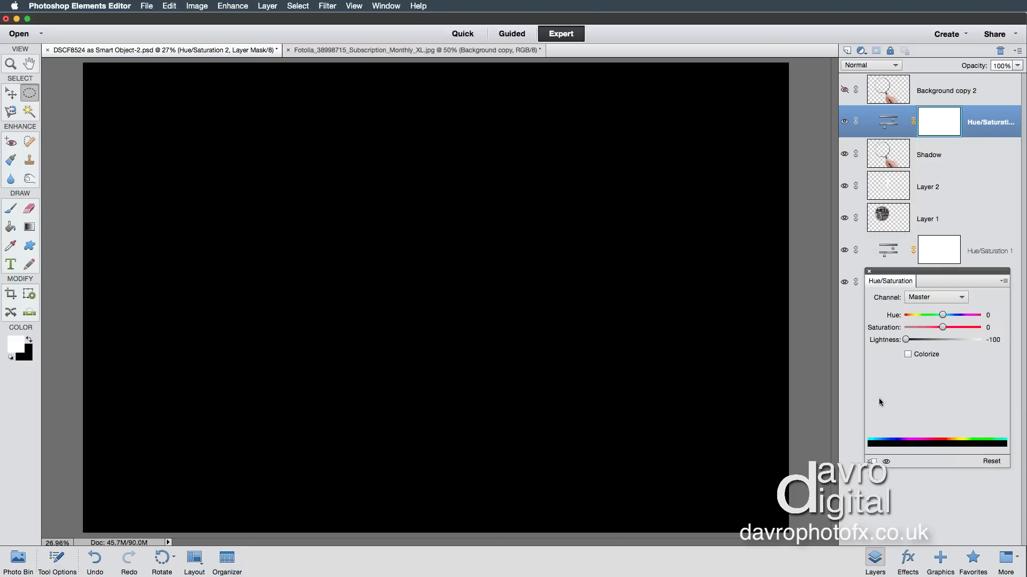
pyautogui.click(870, 462)
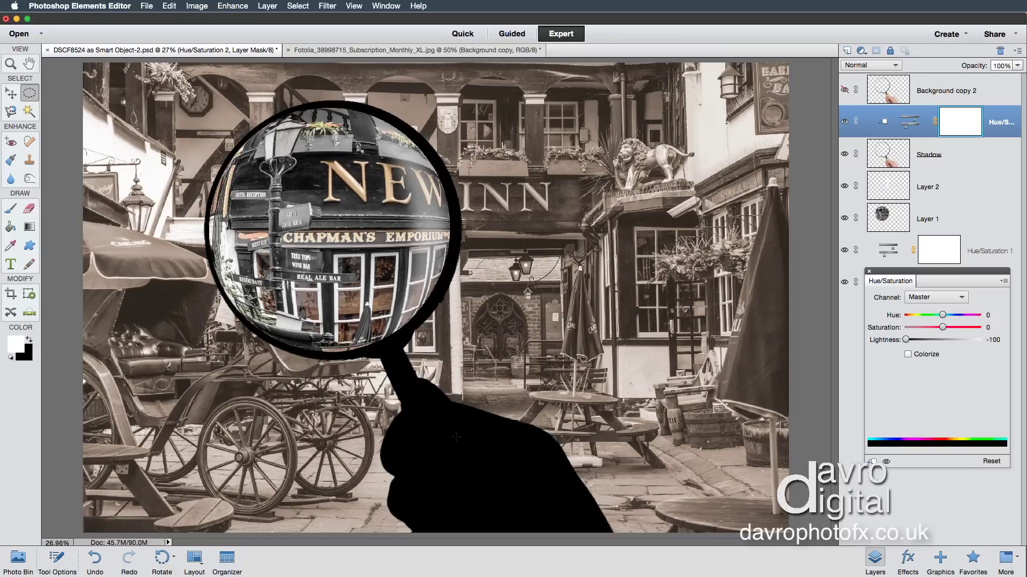
pyautogui.click(869, 273)
pyautogui.click(935, 156)
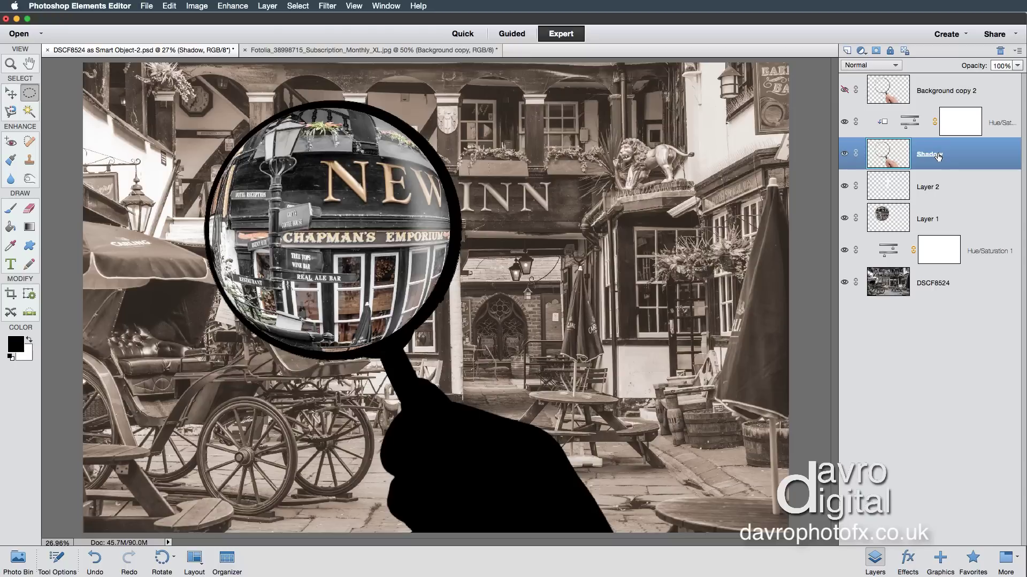
# - Blur the Shadow layer with a 54.5-pixel Gaussian Blur and unhide Background copy 2
pyautogui.click(327, 6)
pyautogui.moveTo(345, 94)
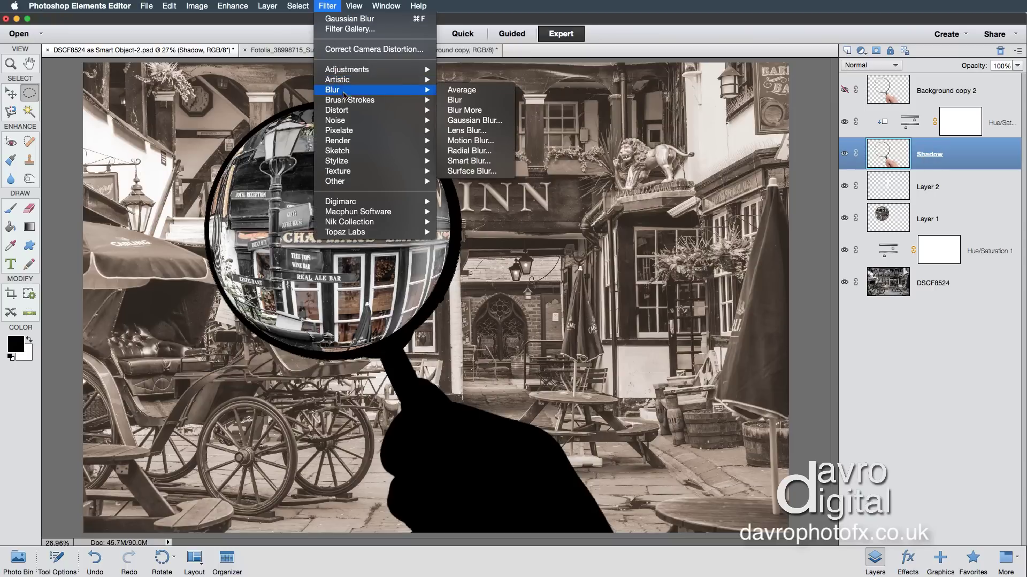
pyautogui.click(467, 121)
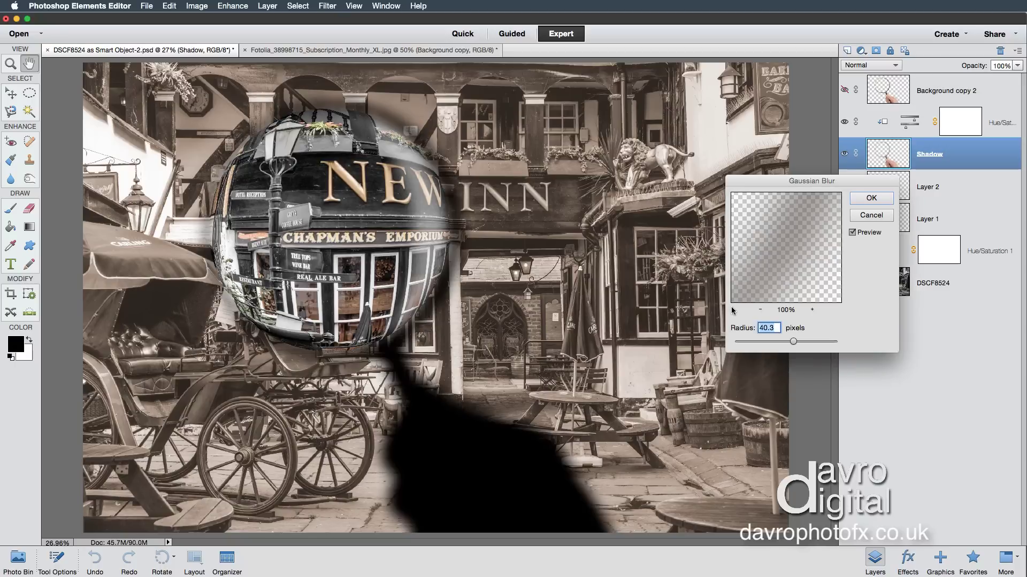
pyautogui.moveTo(792, 342); pyautogui.dragTo(801, 342)
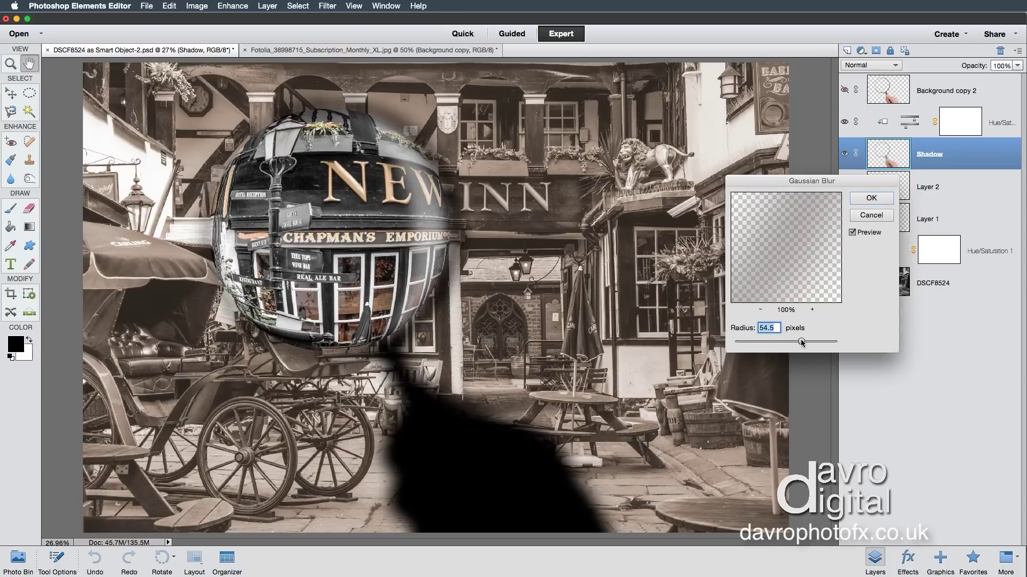
pyautogui.click(871, 198)
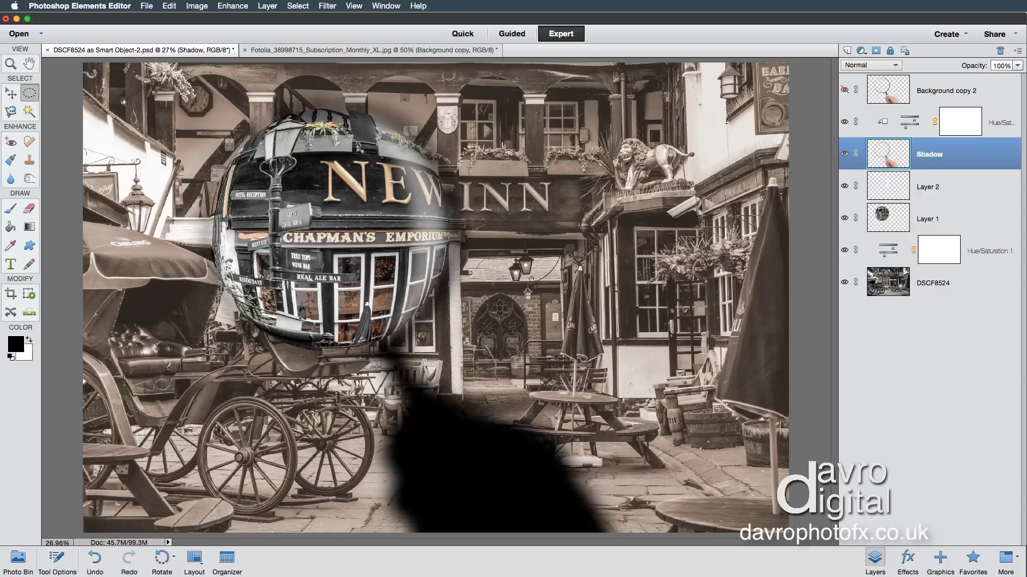
pyautogui.click(845, 90)
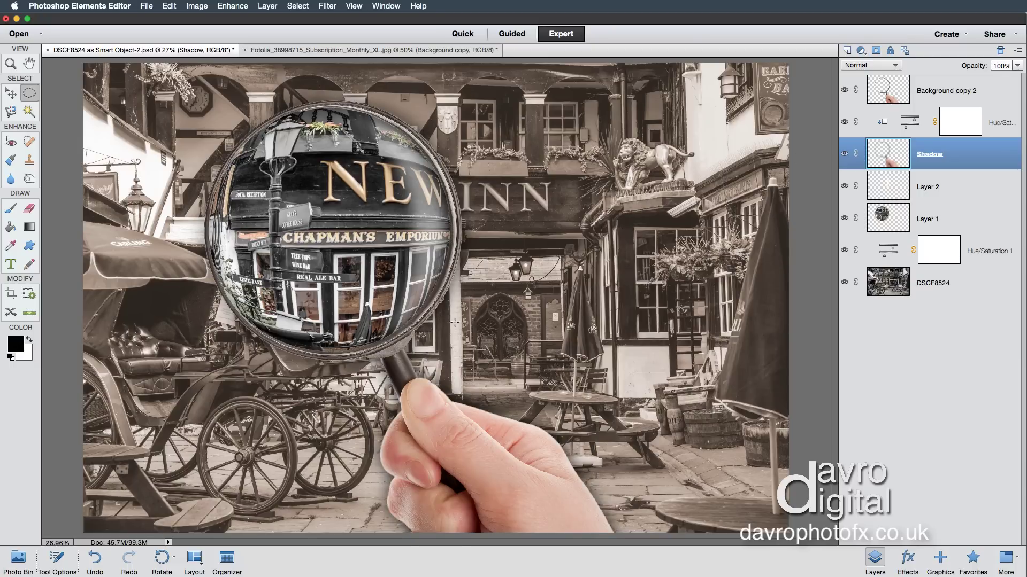
# - Nudge the Shadow layer slightly right of the hand and lower its opacity to 63%
pyautogui.click(11, 93)
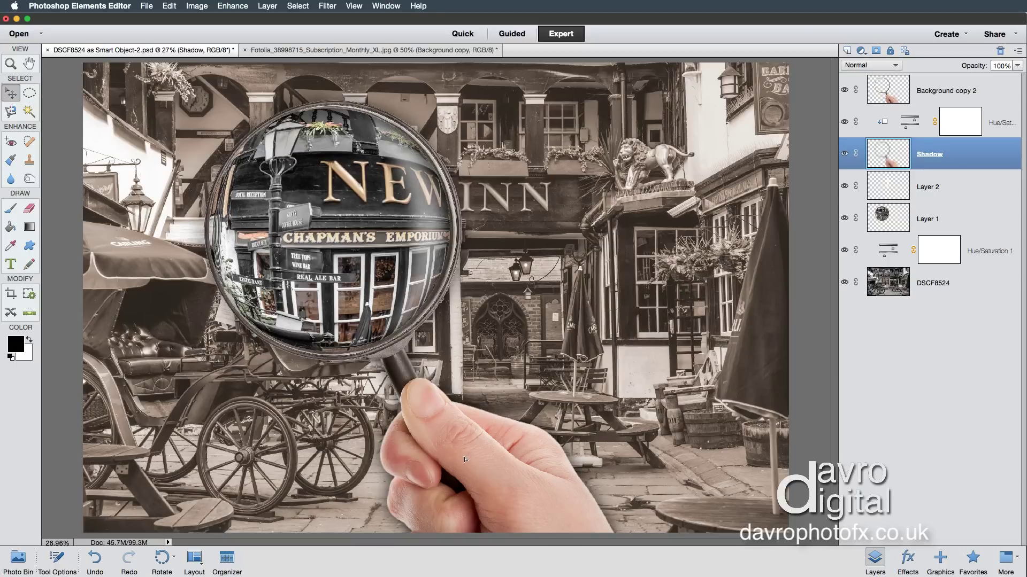
pyautogui.press('Right')
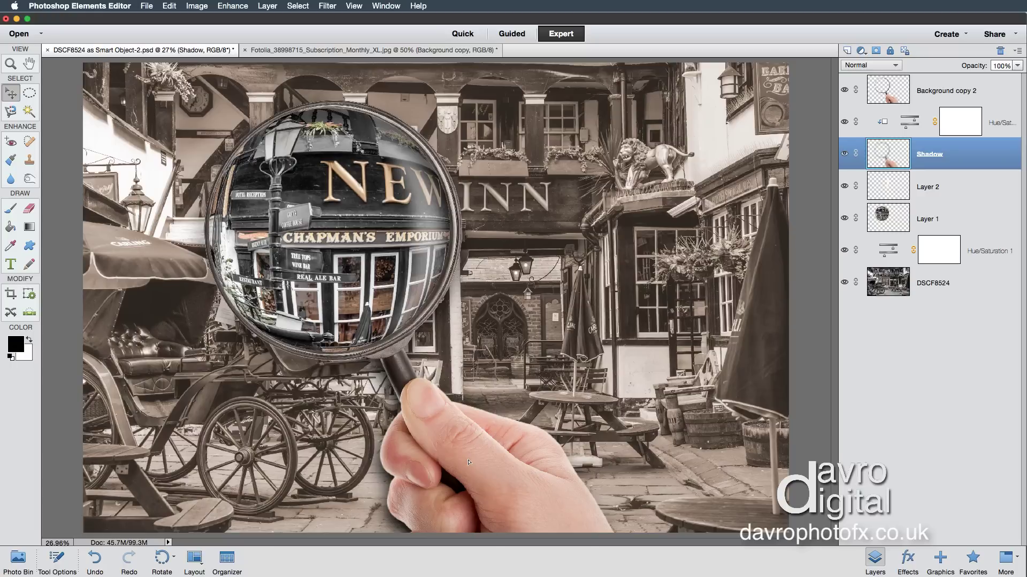
pyautogui.moveTo(976, 68); pyautogui.dragTo(966, 68)
pyautogui.moveTo(963, 68); pyautogui.dragTo(958, 68)
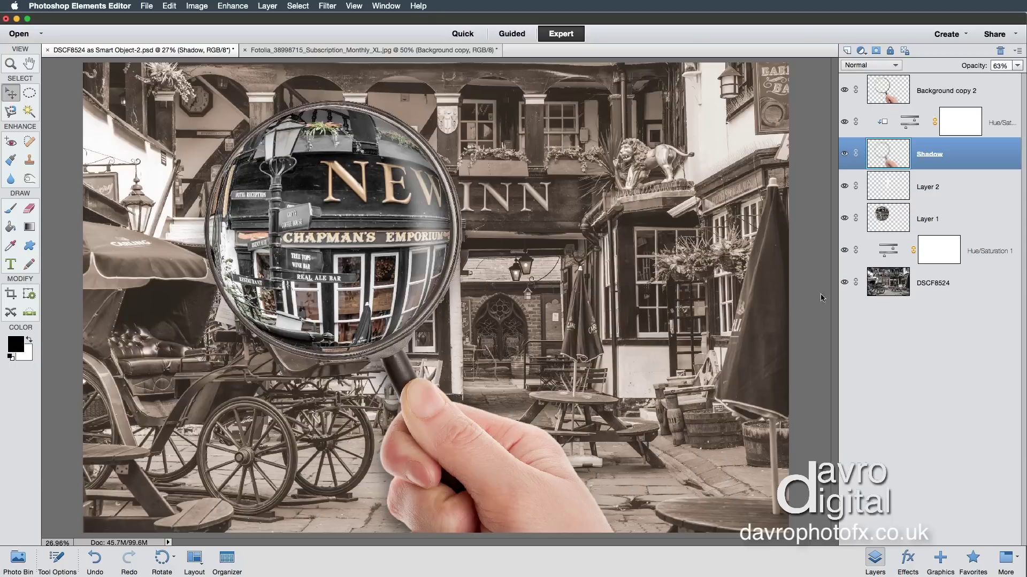
pyautogui.click(939, 221)
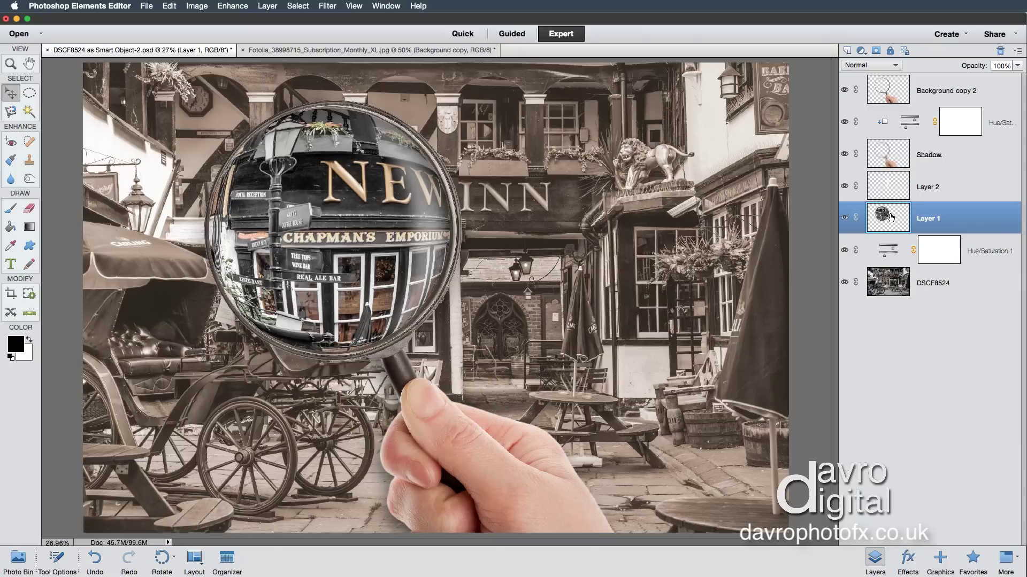
# - Add a Levels adjustment layer clipped to Layer 1 and raise its black point to 6
pyautogui.click(860, 50)
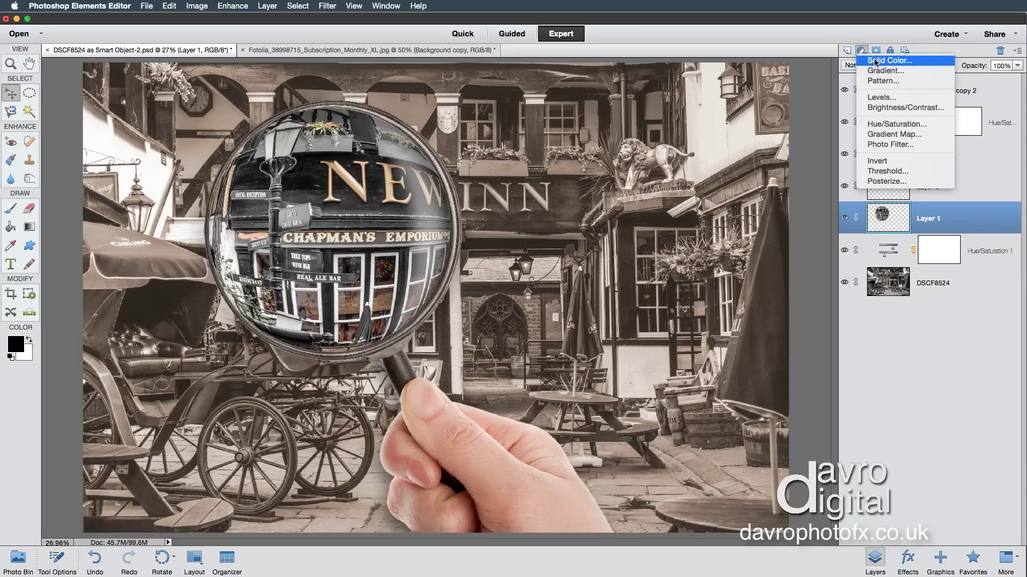
pyautogui.click(892, 97)
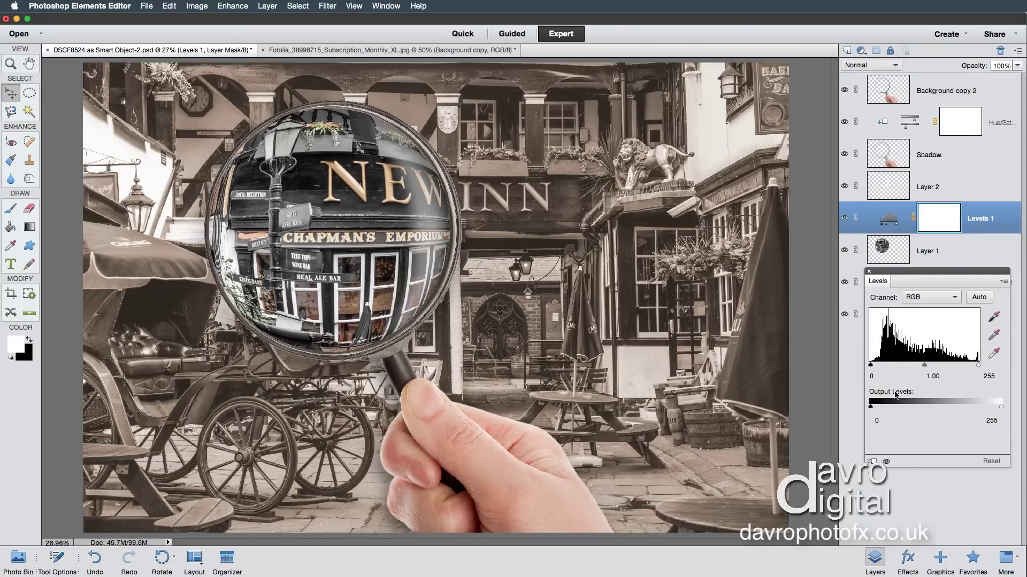
pyautogui.click(870, 462)
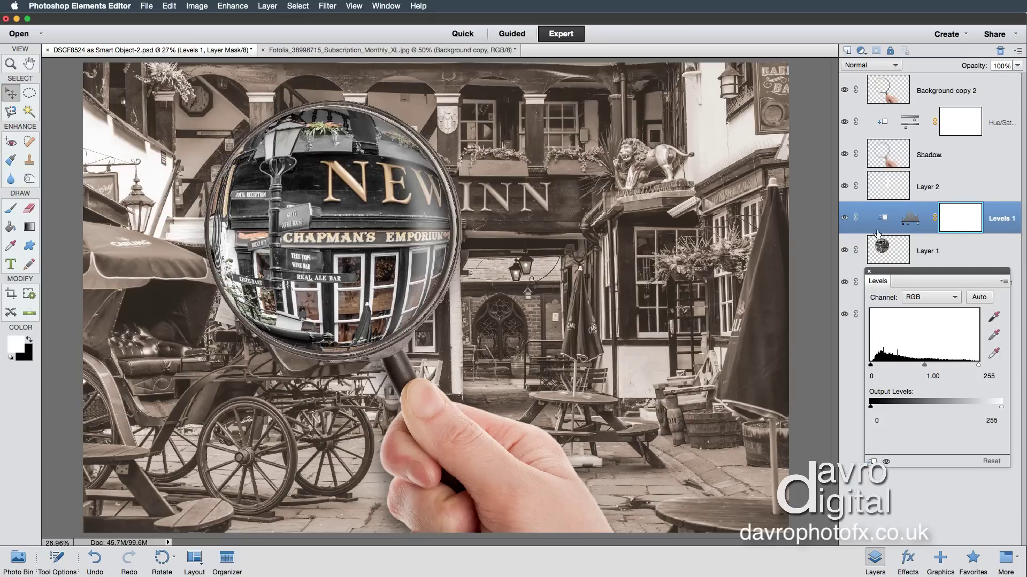
pyautogui.keyDown('alt'); pyautogui.click(870, 367); pyautogui.keyUp('alt')
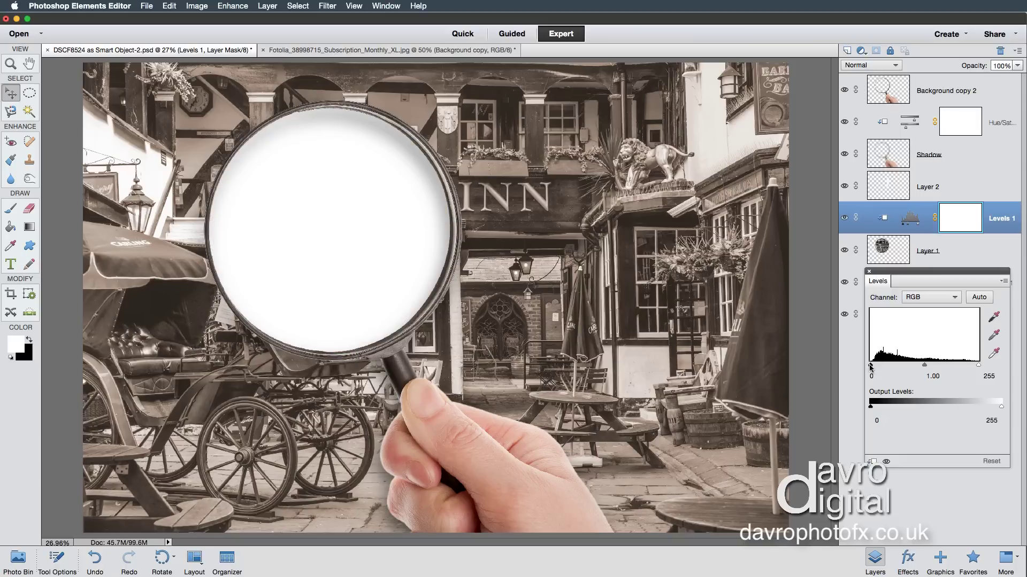
pyautogui.moveTo(871, 367); pyautogui.dragTo(874, 367)
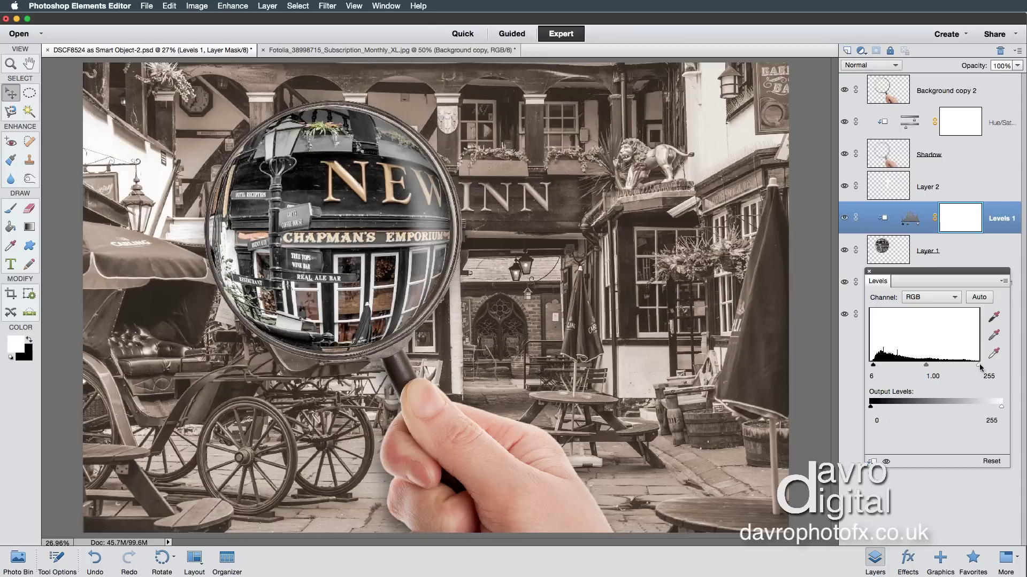
# - Set Levels midtones to 0.84 with the white point at 255, comparing before and after
pyautogui.moveTo(980, 367); pyautogui.dragTo(971, 366)
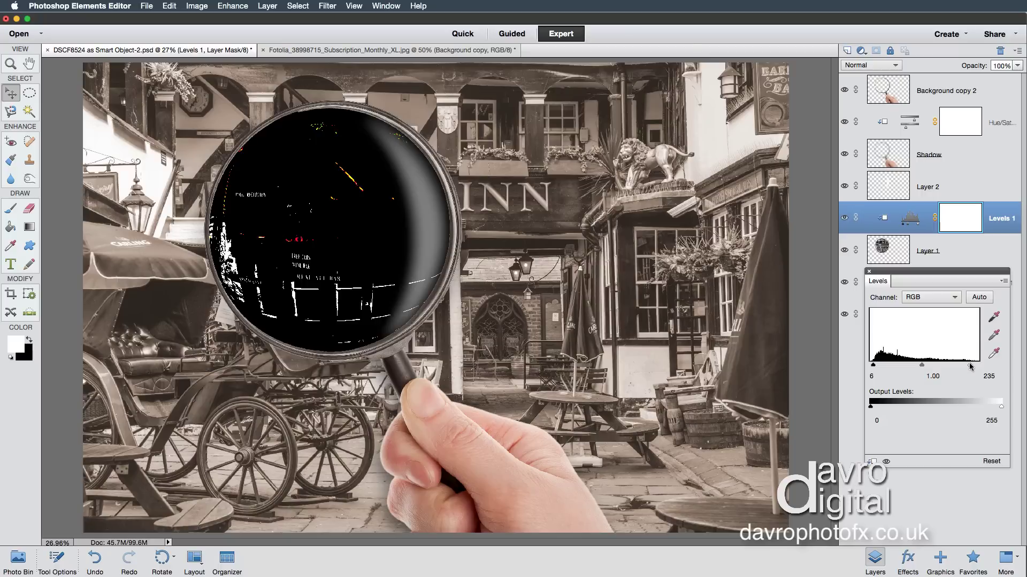
pyautogui.moveTo(972, 367); pyautogui.dragTo(931, 366)
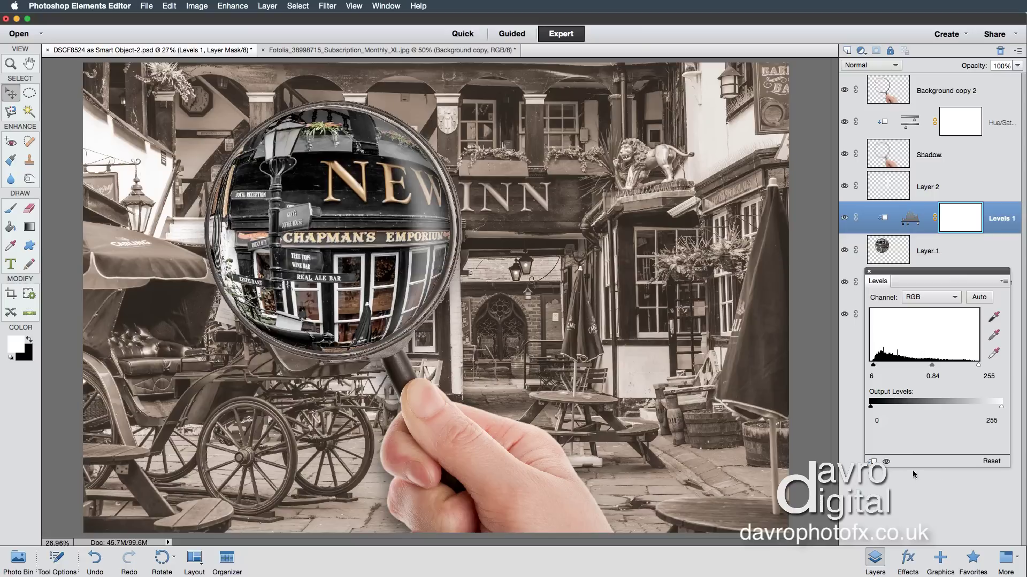
pyautogui.click(886, 463)
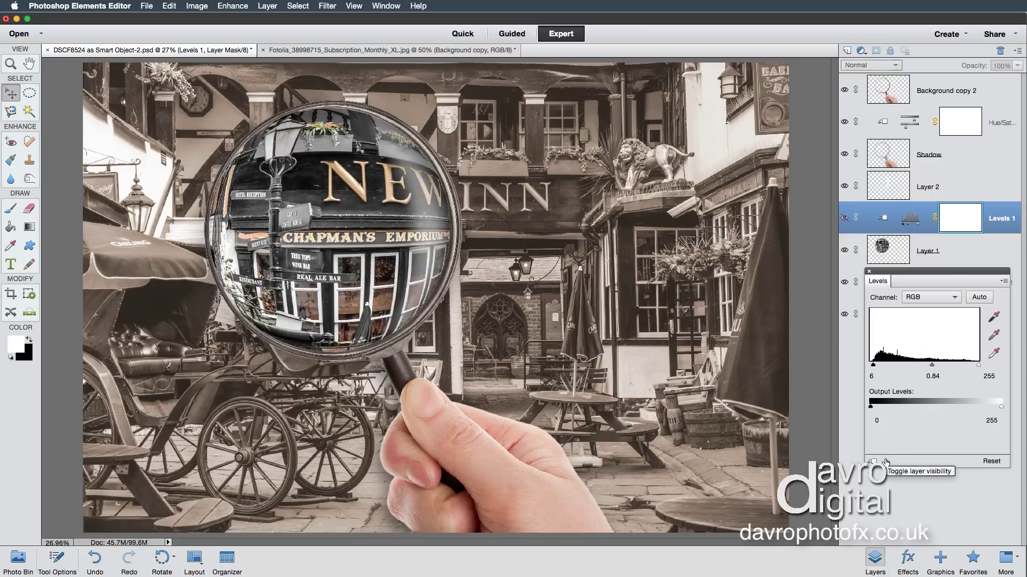
pyautogui.click(886, 463)
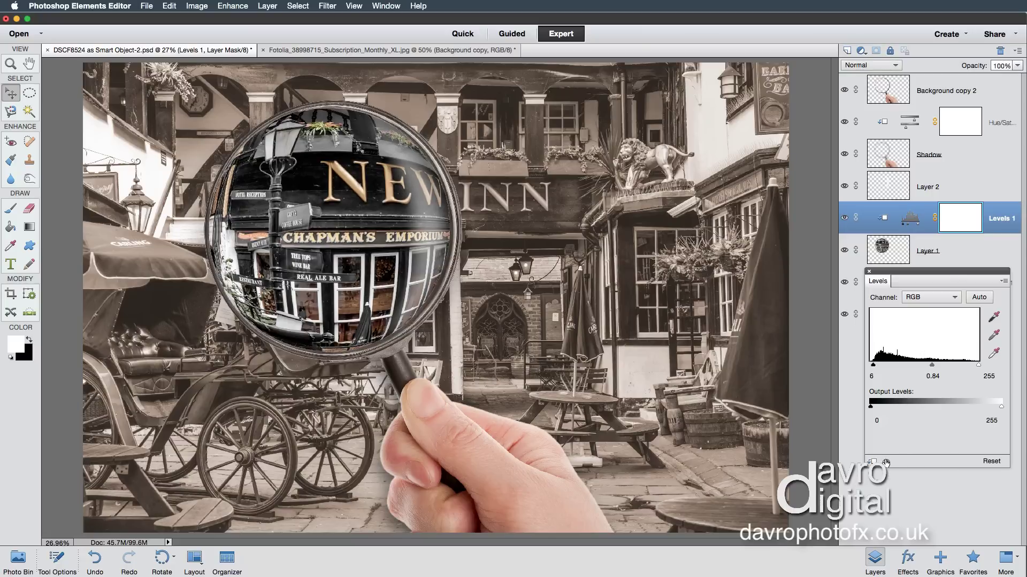
pyautogui.click(869, 271)
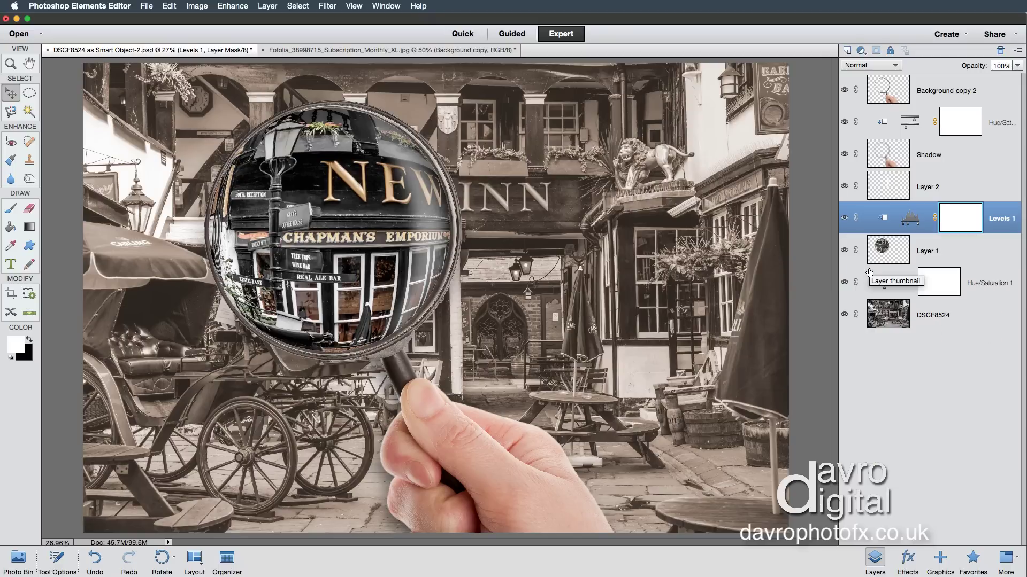